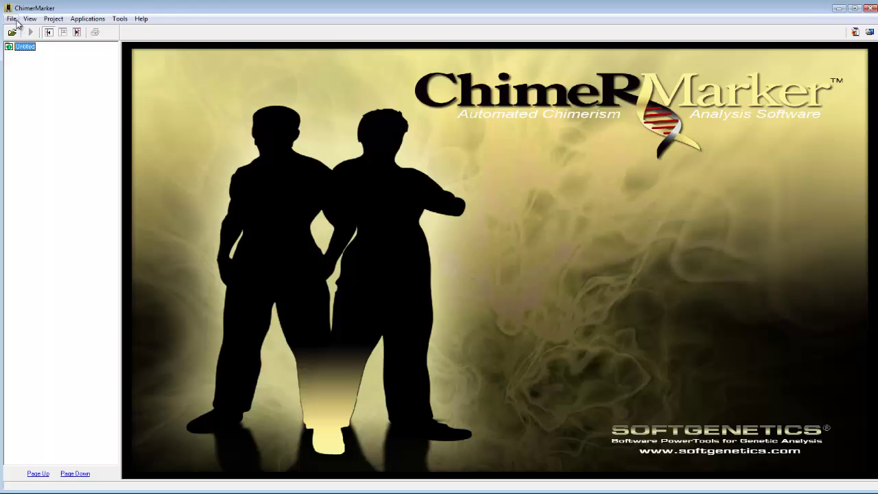
Load Donor, Recipient and Post_1–Post_5 .SG1 files from PP16 Data as raw data.
click(15, 21)
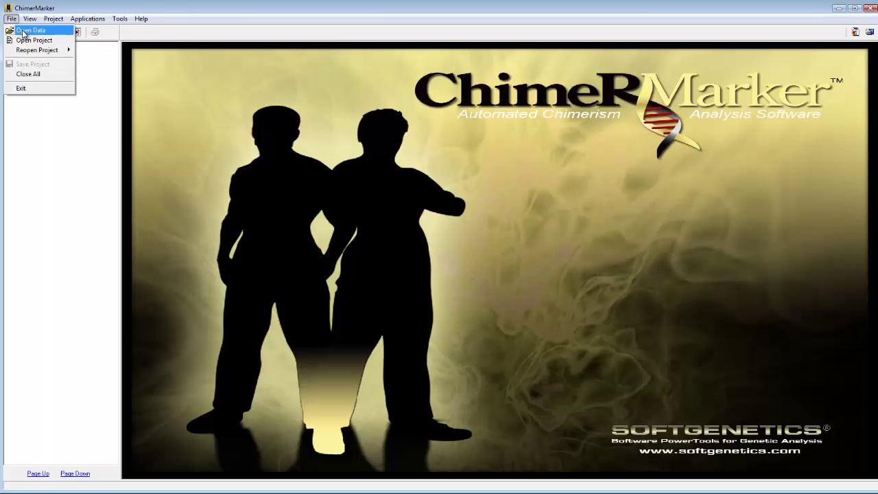
click(23, 31)
click(529, 231)
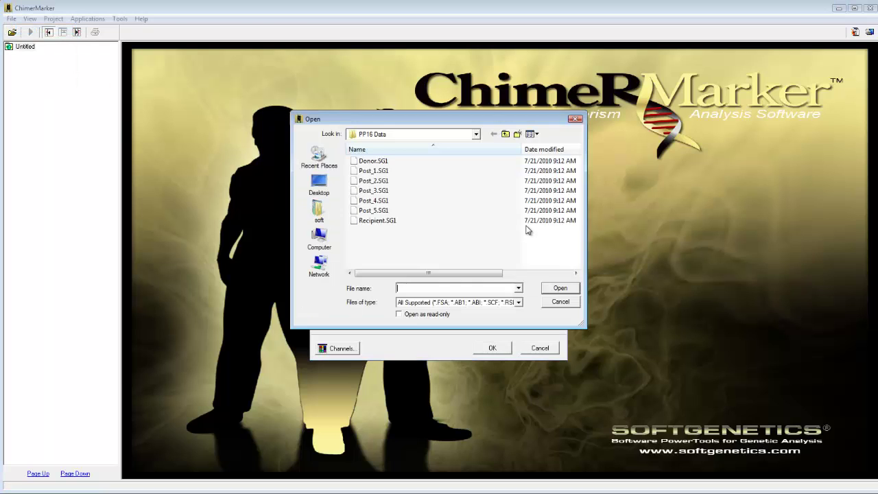
drag(373, 247, 378, 158)
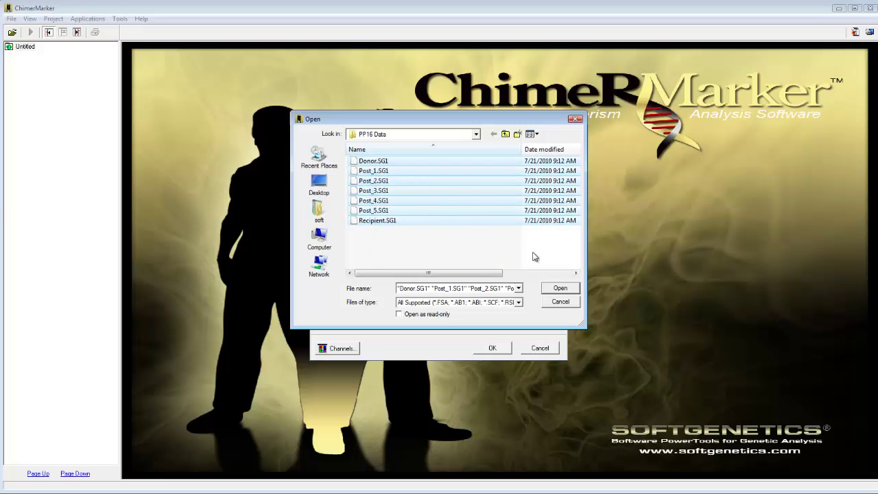
click(553, 291)
click(493, 347)
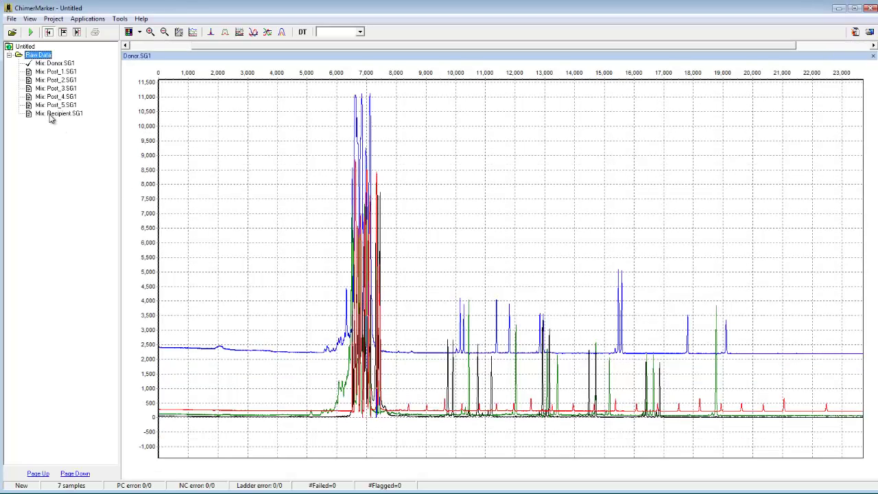
Set Recipient.SG1's sample type to Recipient Sample.
click(55, 115)
click(59, 66)
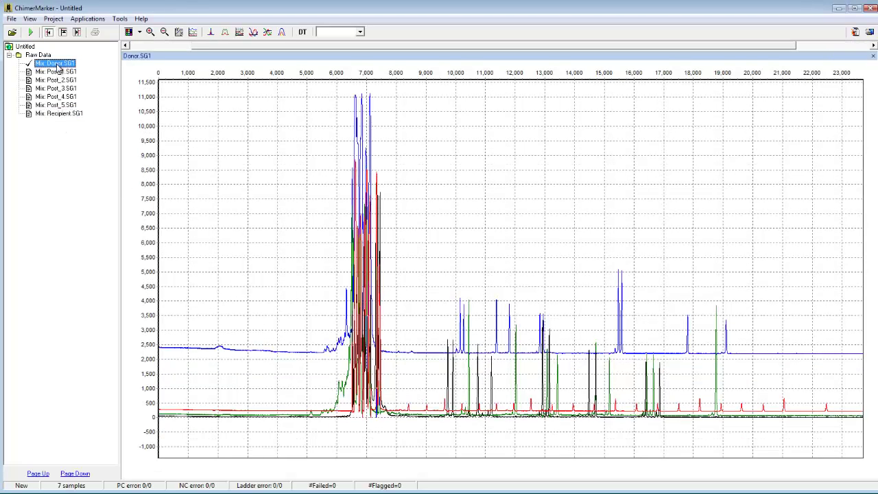
right_click(60, 115)
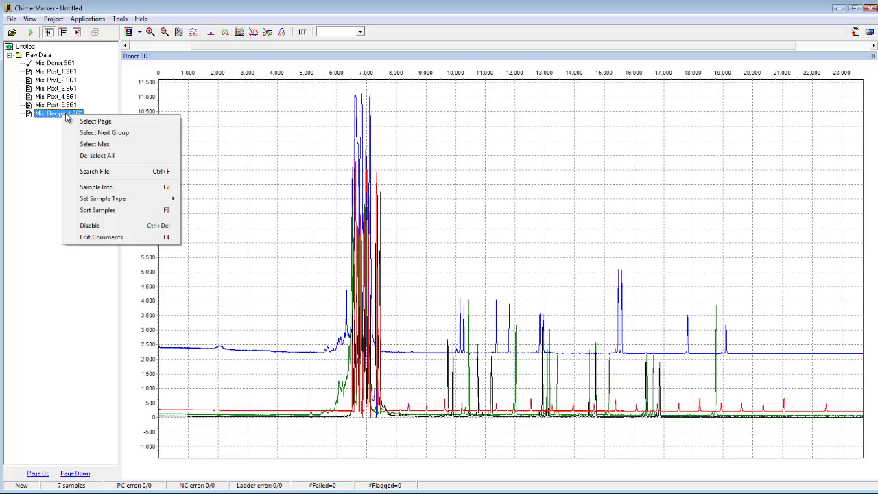
mouse_move(140, 200)
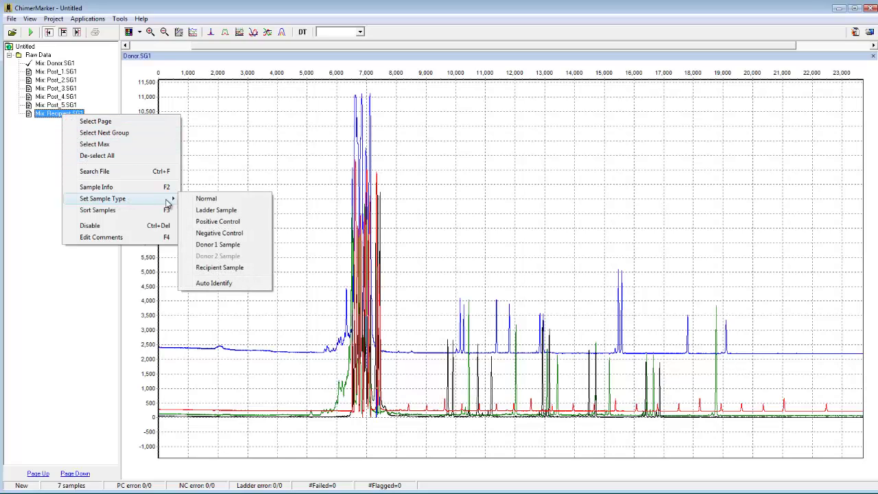
click(218, 268)
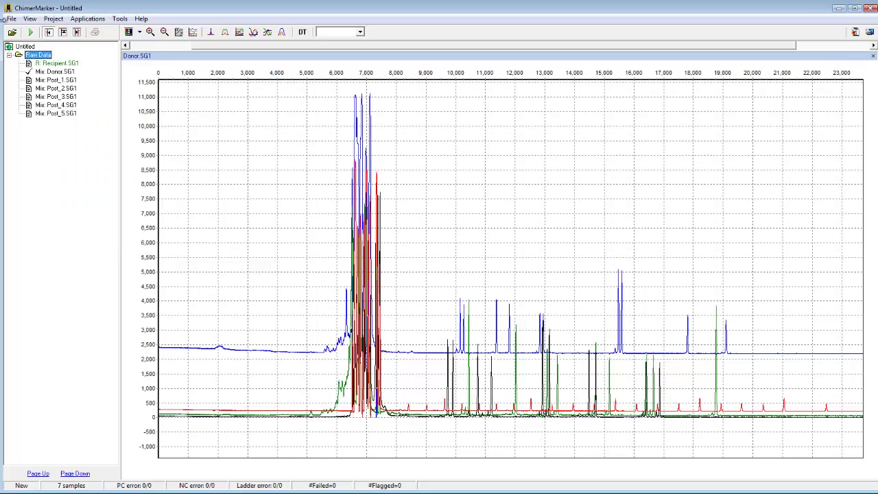
Set Donor.SG1's sample type to Donor 1 Sample.
right_click(56, 74)
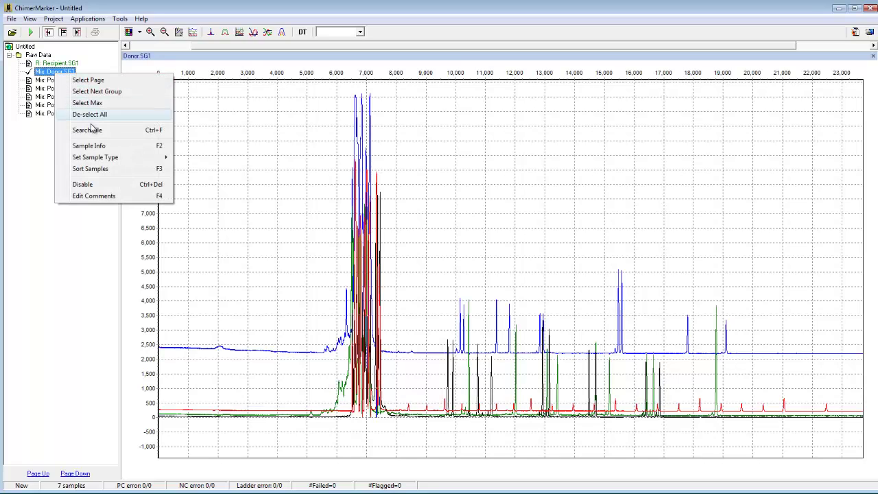
mouse_move(145, 161)
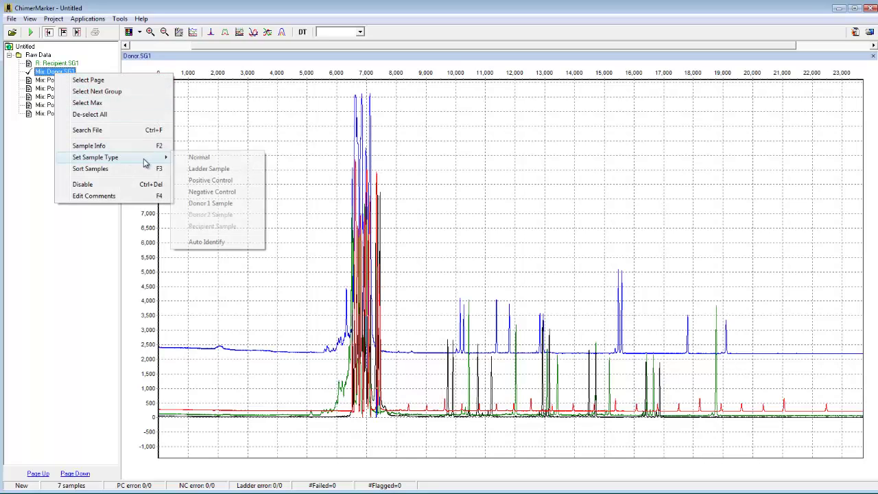
click(206, 203)
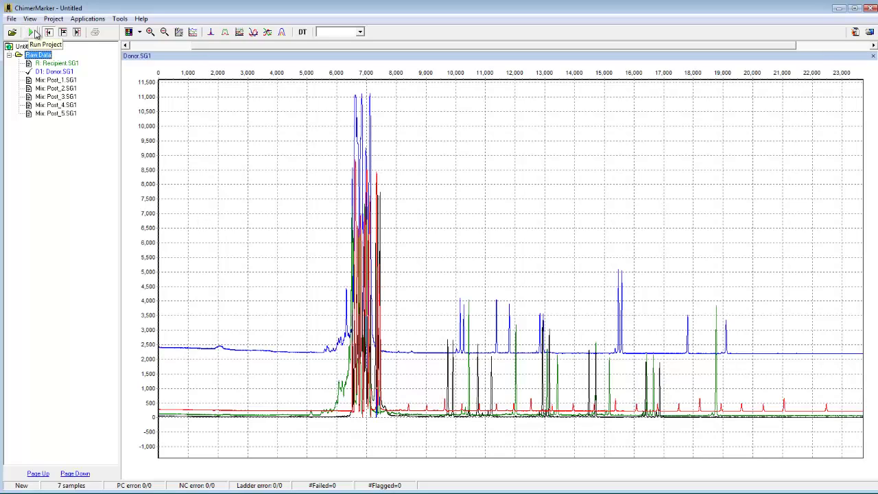
Run all seven samples with the PowerPlex_16_ILS600 template and close the processing log.
click(54, 18)
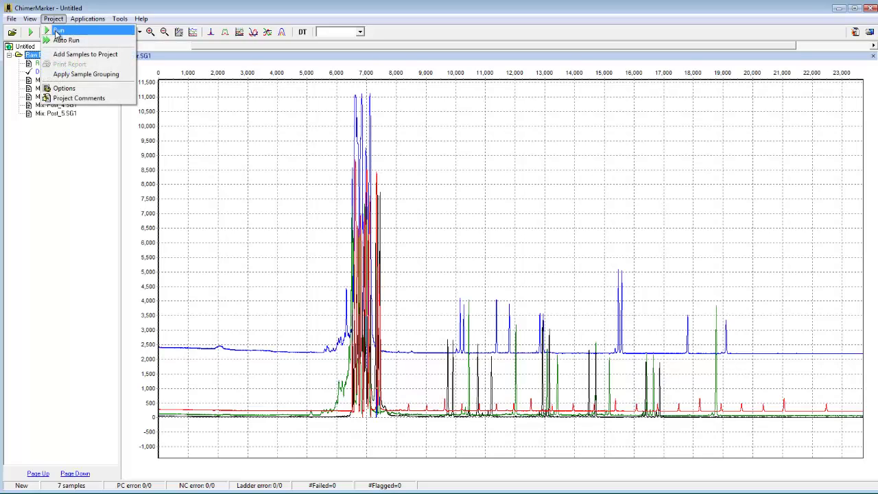
click(58, 31)
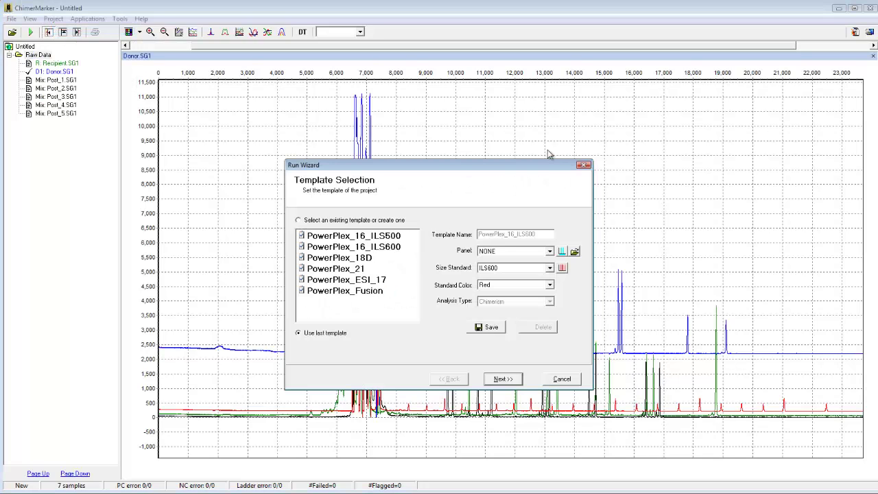
click(373, 248)
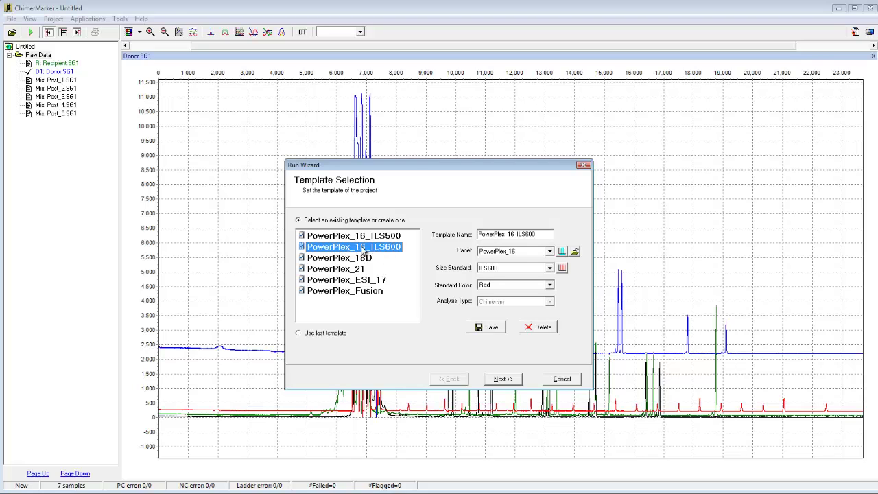
click(503, 379)
click(503, 379)
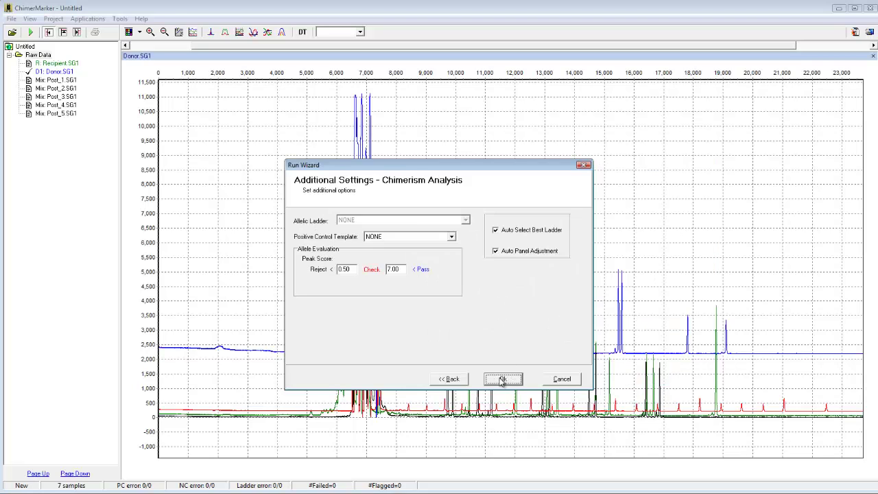
click(497, 378)
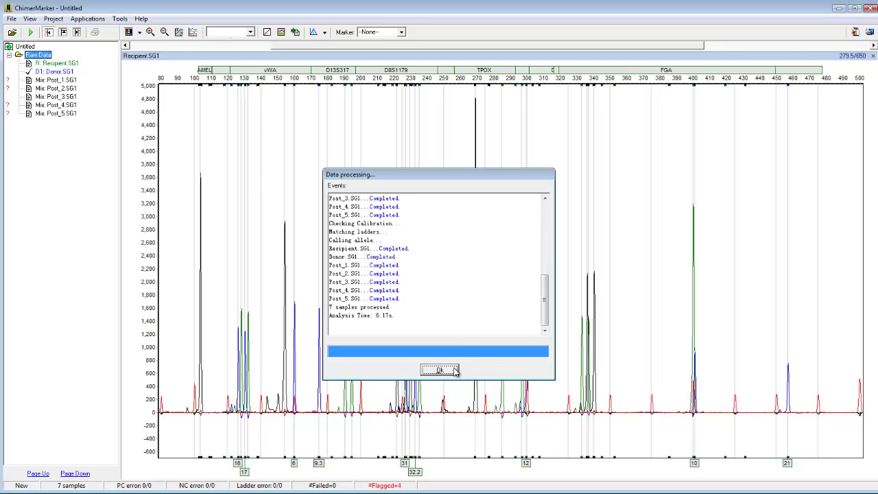
click(456, 371)
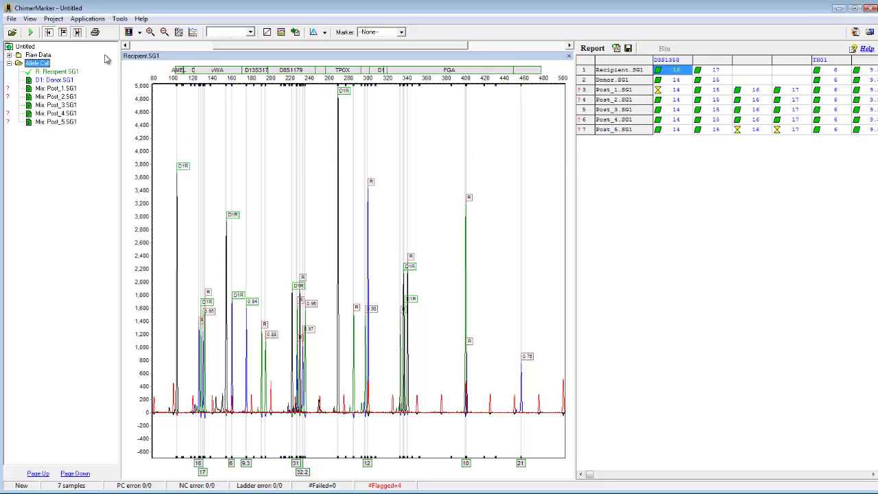
Open the Applications menu listing the chimerism analysis types.
click(105, 18)
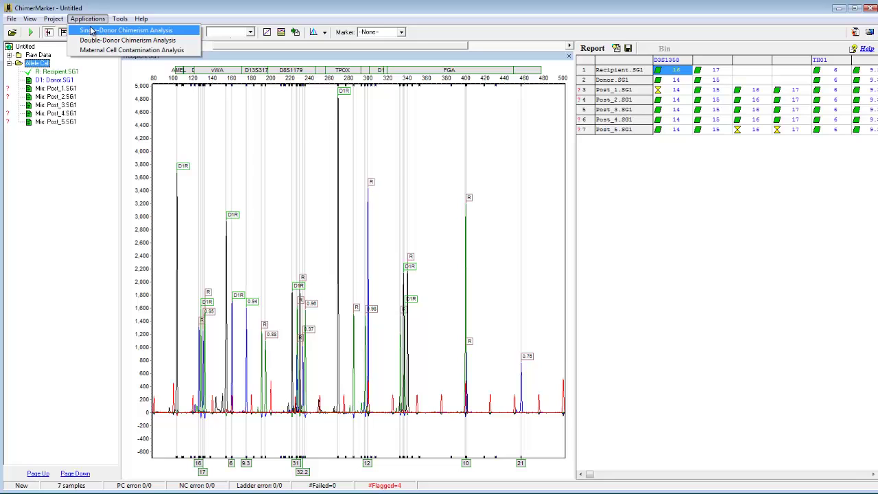
Start Single-Donor Chimerism Analysis with default settings and enlarge its window.
click(106, 32)
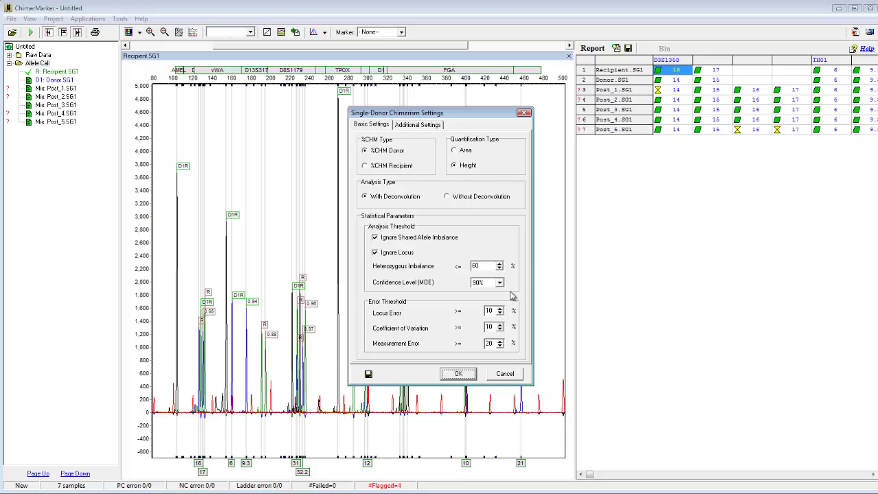
click(466, 375)
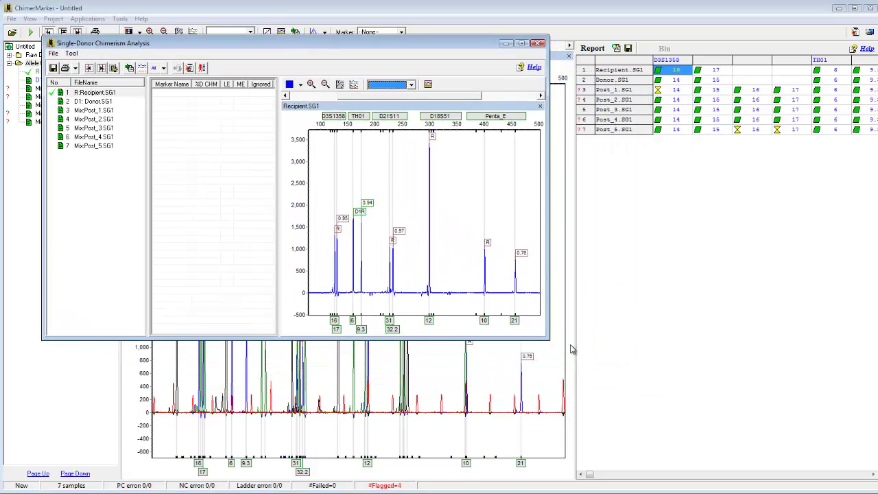
drag(548, 339, 828, 458)
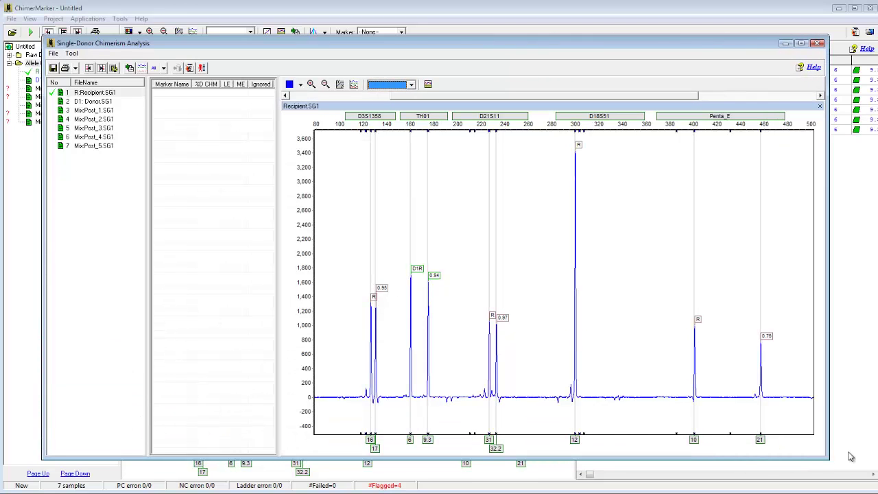
Review Post_2 and Post_3 %D CHM results, then select Post_1 at 13% average chimerism.
click(101, 119)
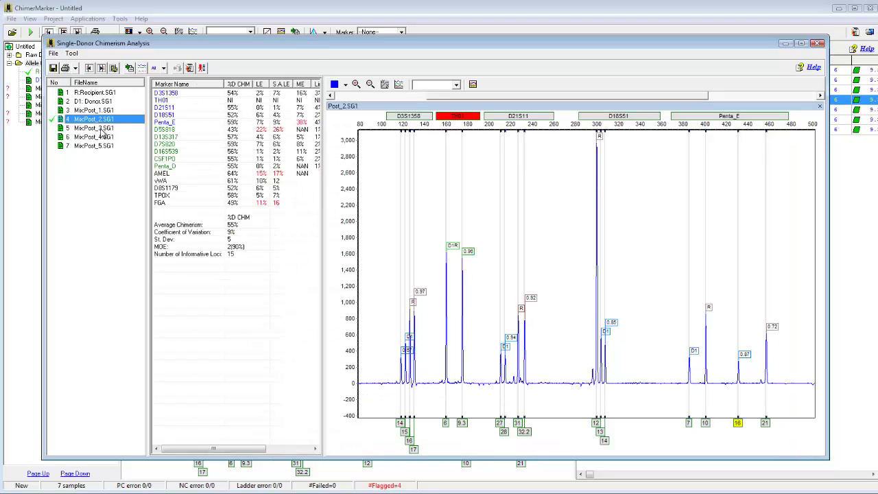
click(101, 127)
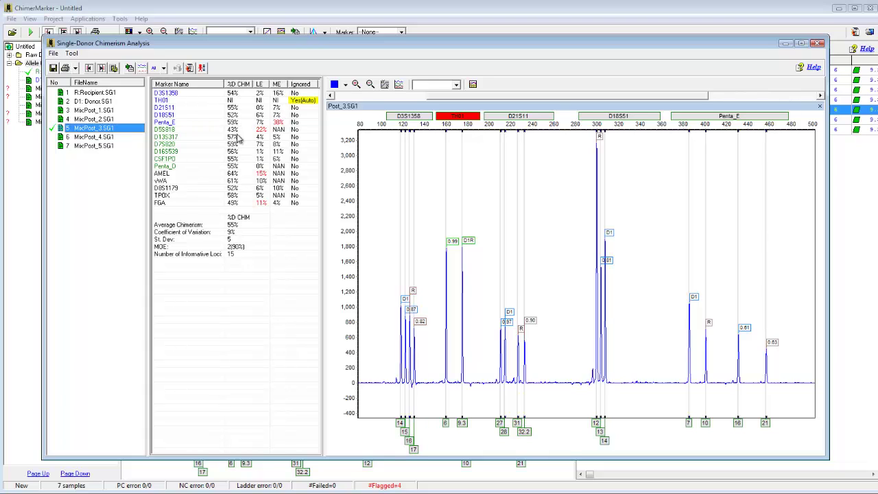
click(203, 229)
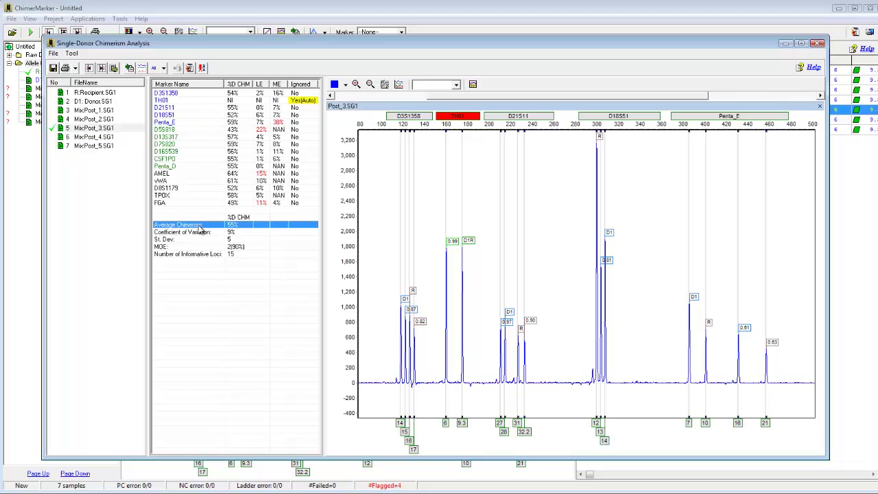
click(81, 129)
key(Up)
key(Up)
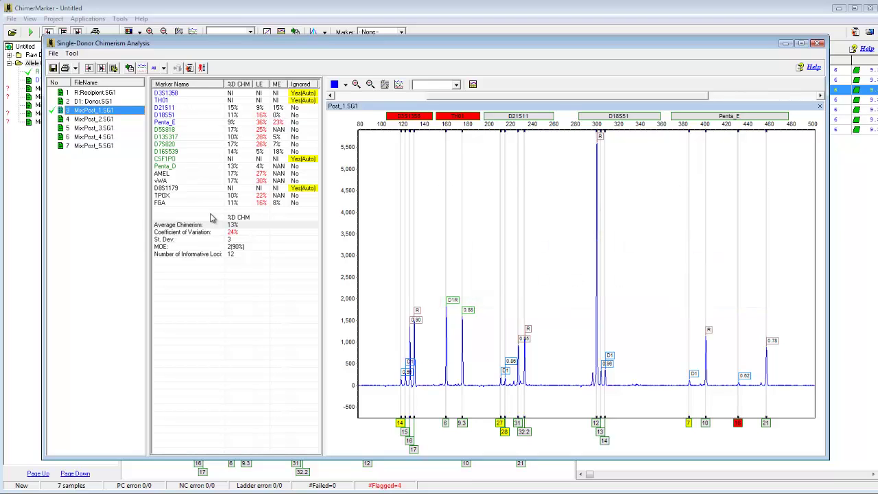
Show Post_3's results with 15 informative loci and zoom into its TH01 peaks.
click(111, 119)
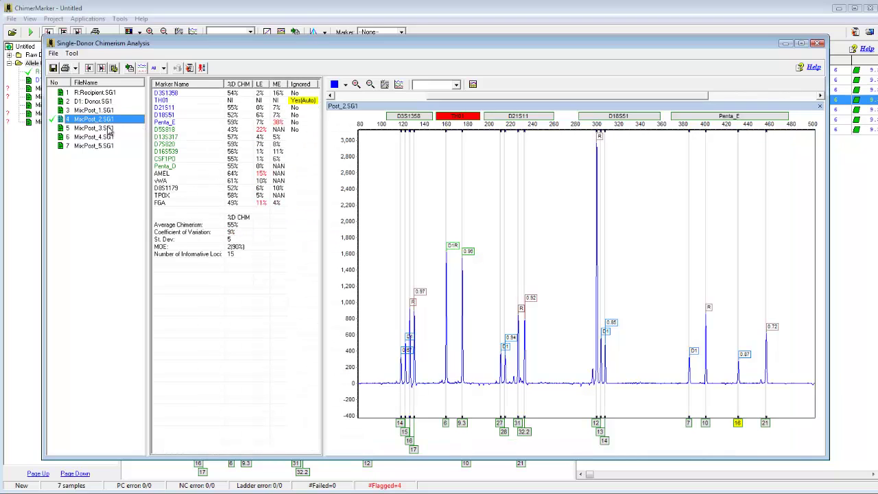
click(109, 129)
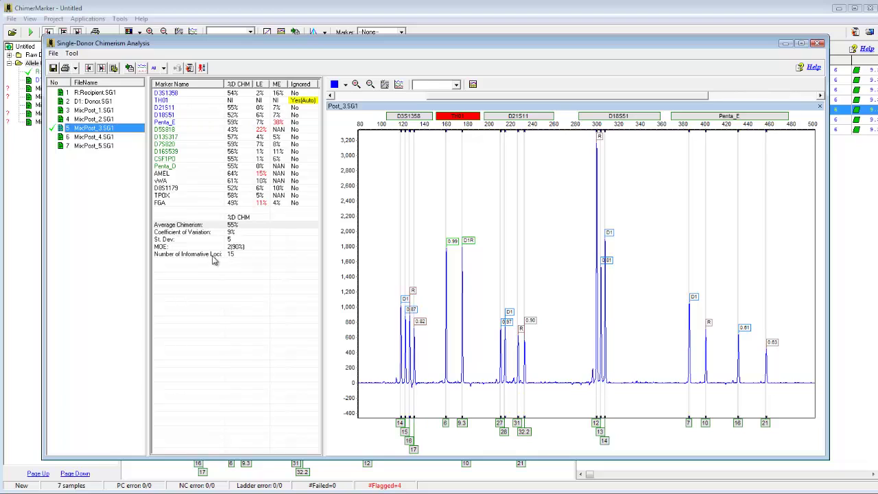
click(184, 258)
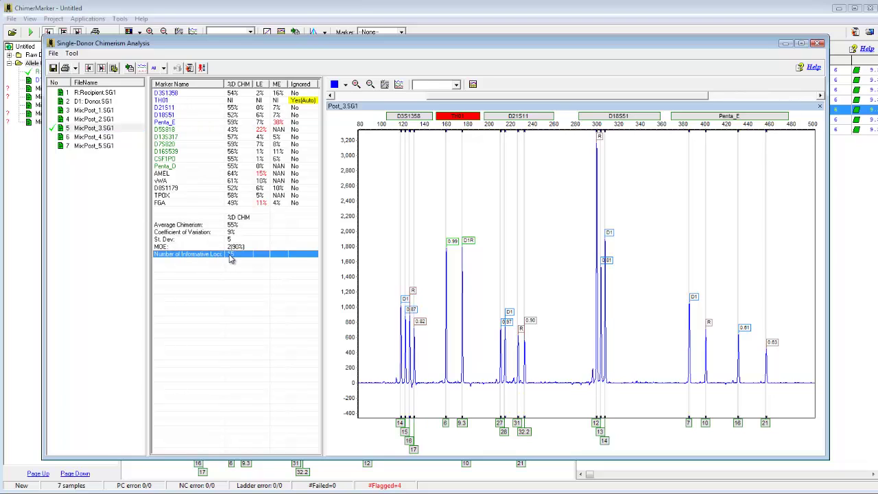
click(302, 102)
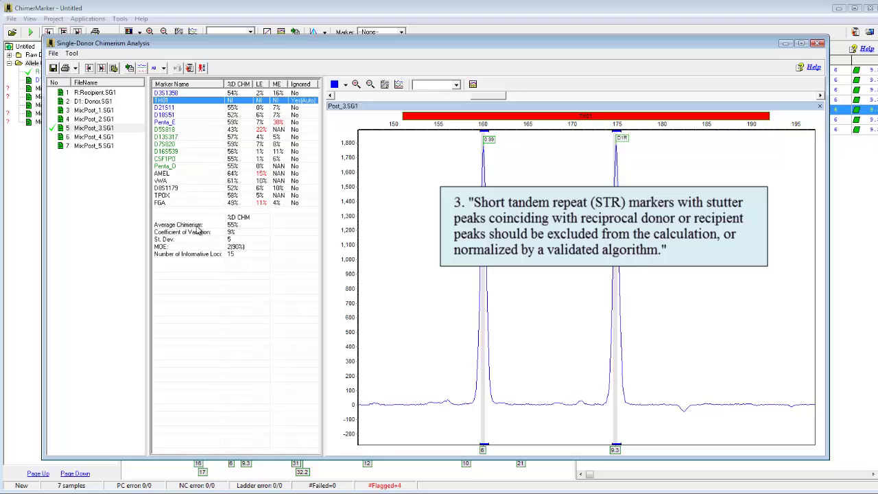
Plot Post_3's D5S818, D13S317 and D7S820 peaks, keeping D7S820 included.
click(174, 130)
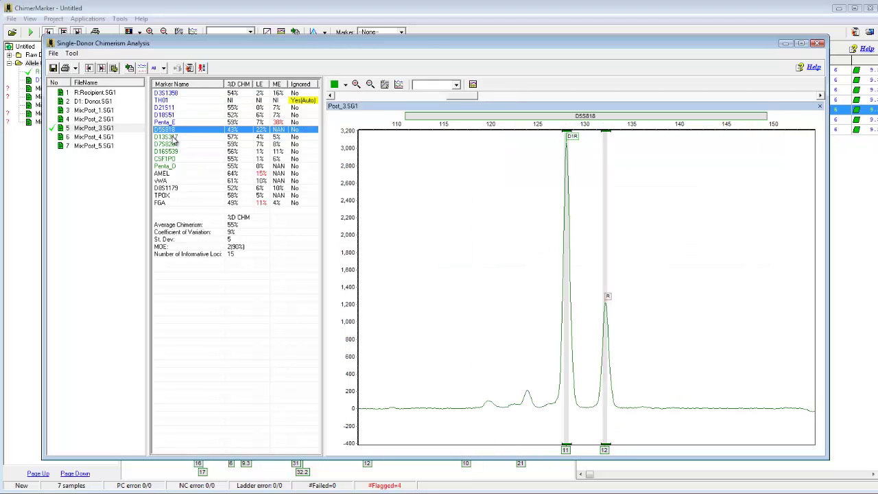
click(174, 137)
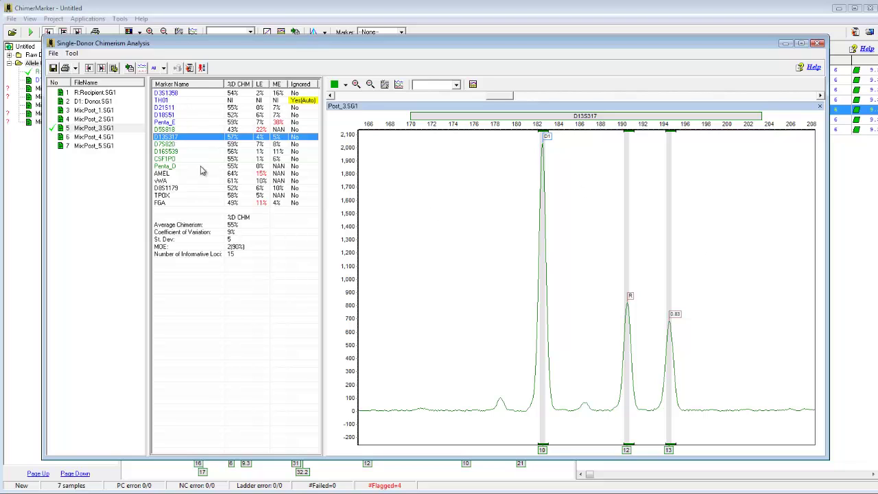
click(237, 144)
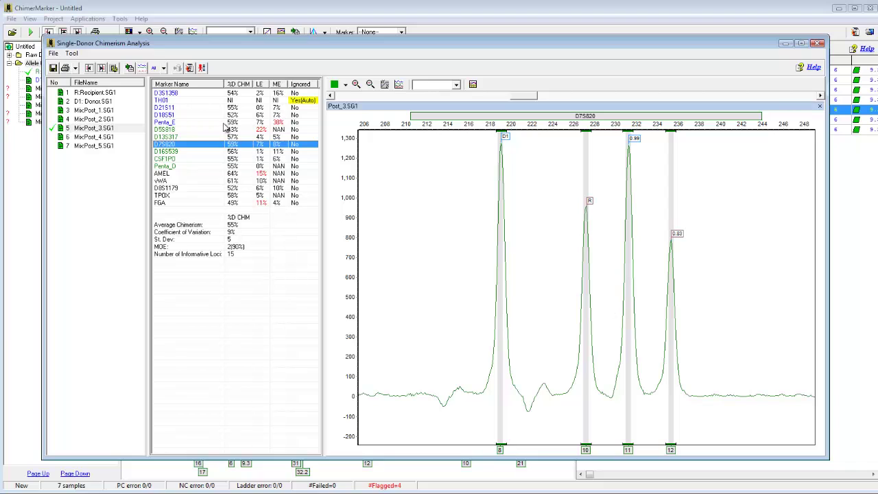
right_click(203, 148)
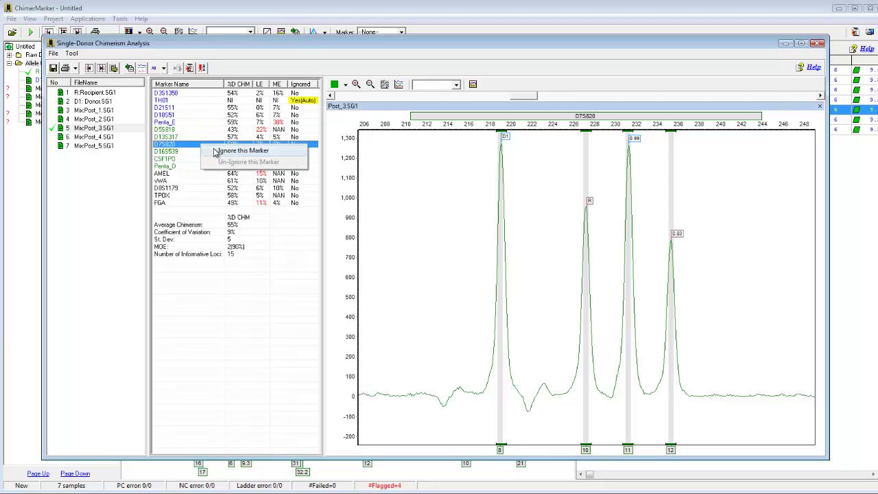
click(75, 205)
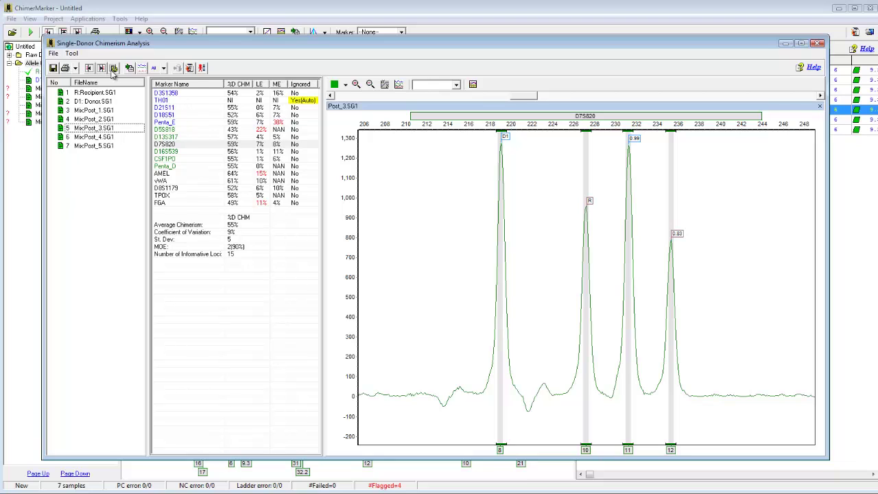
Enable Apply Stutter Adjustment and Show Stutter % in the chimerism Additional Settings.
click(114, 68)
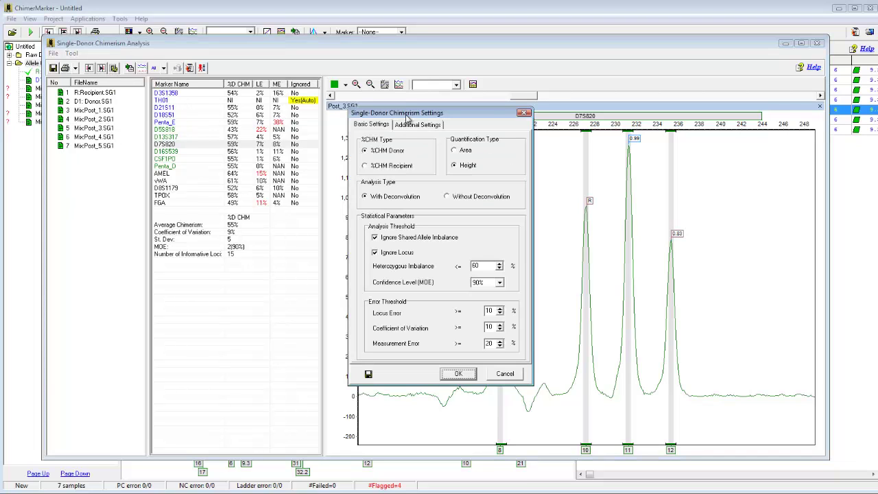
click(414, 126)
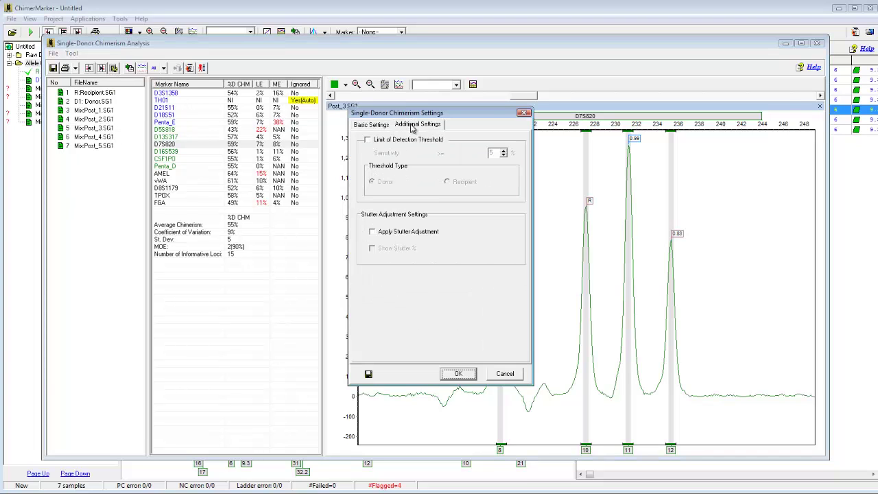
click(372, 232)
click(372, 248)
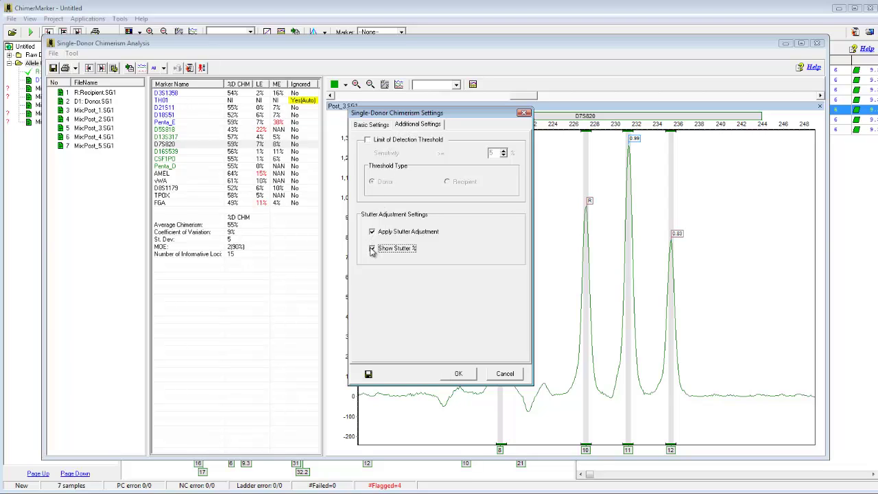
click(460, 375)
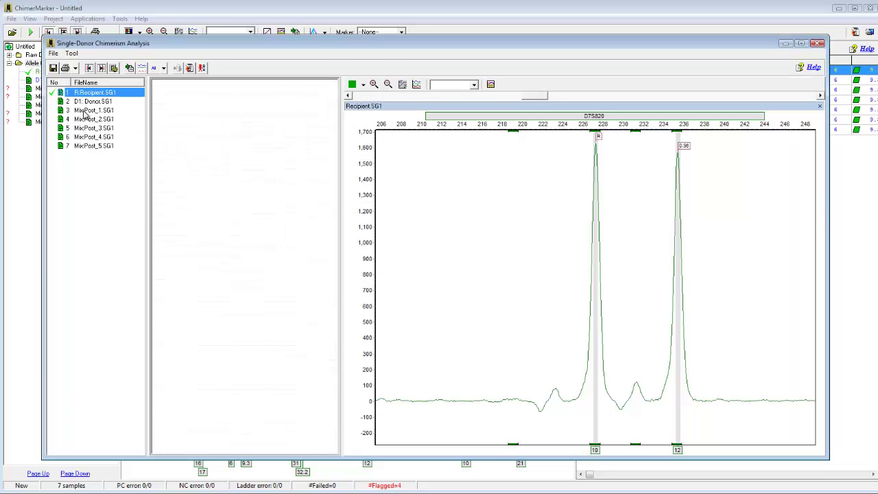
click(86, 110)
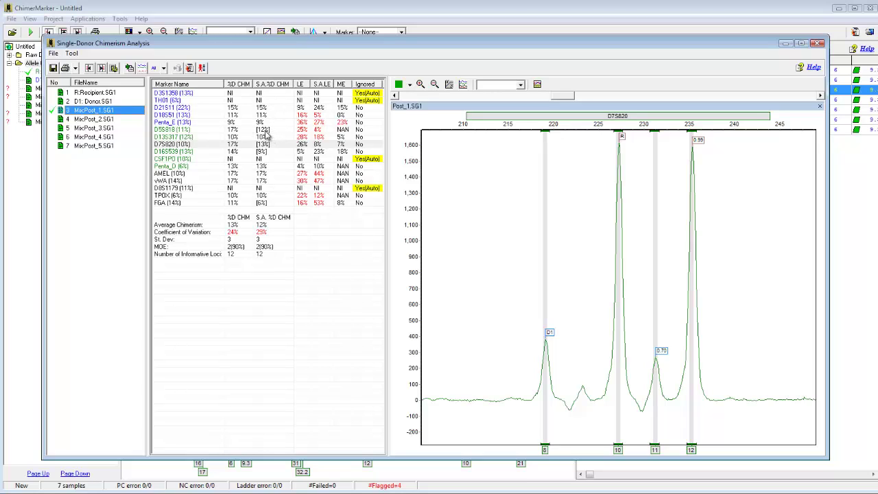
Plot Post_1's D5S818 peaks and compare 12% adjusted versus 13% unadjusted average chimerism.
click(265, 131)
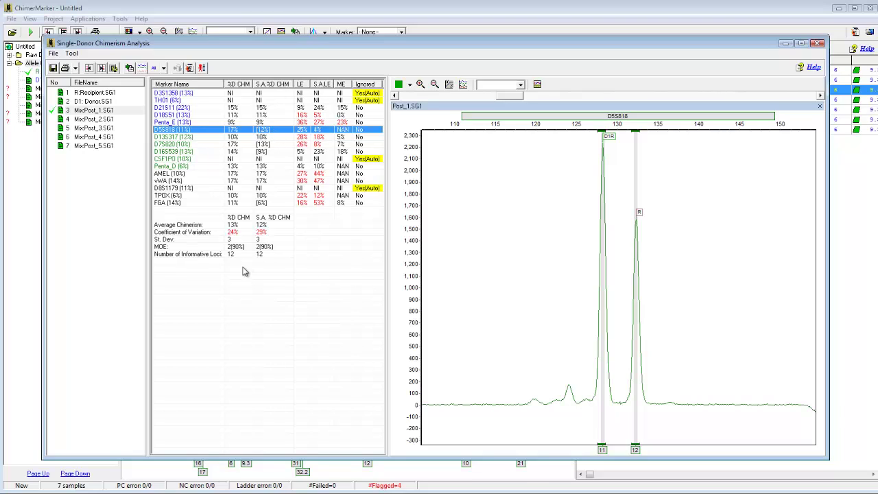
click(182, 227)
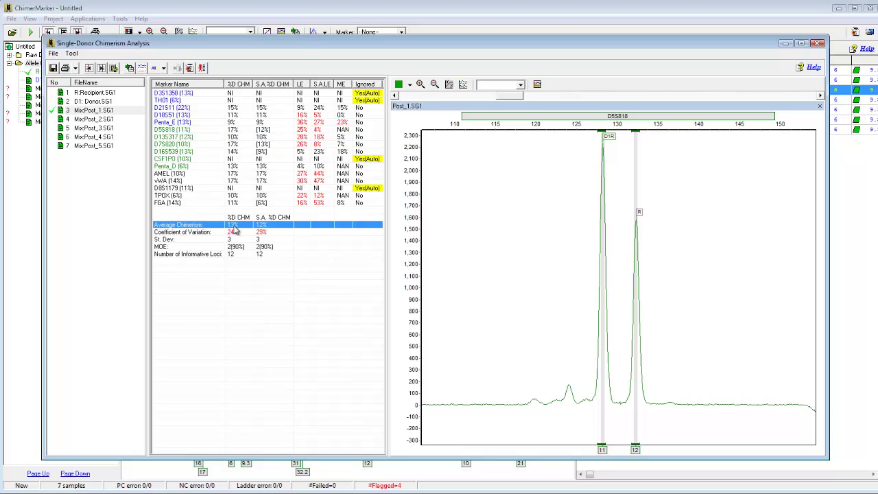
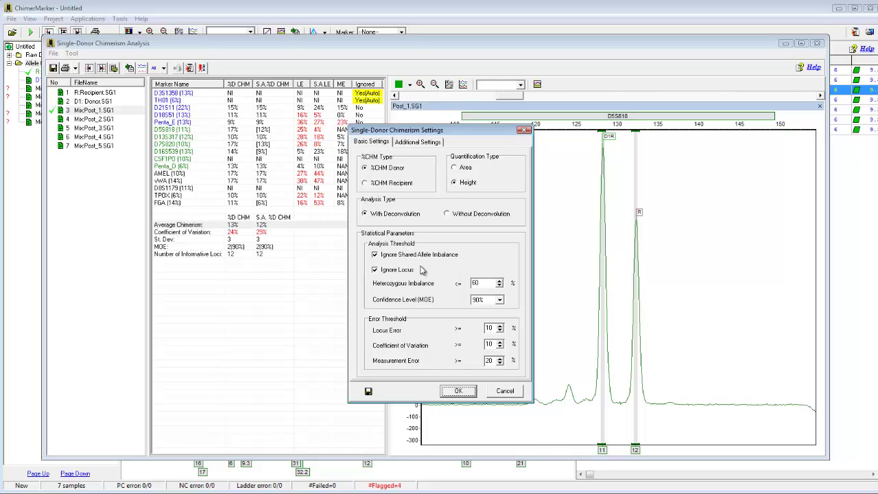
Toggle Ignore Locus off and back on, cancel the settings unchanged, and close the single-donor results.
click(478, 282)
click(374, 270)
click(374, 269)
click(494, 391)
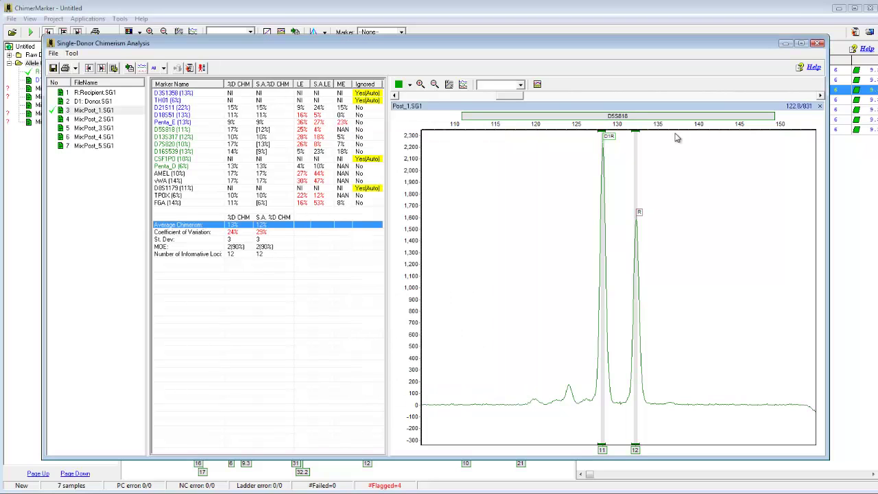
click(818, 44)
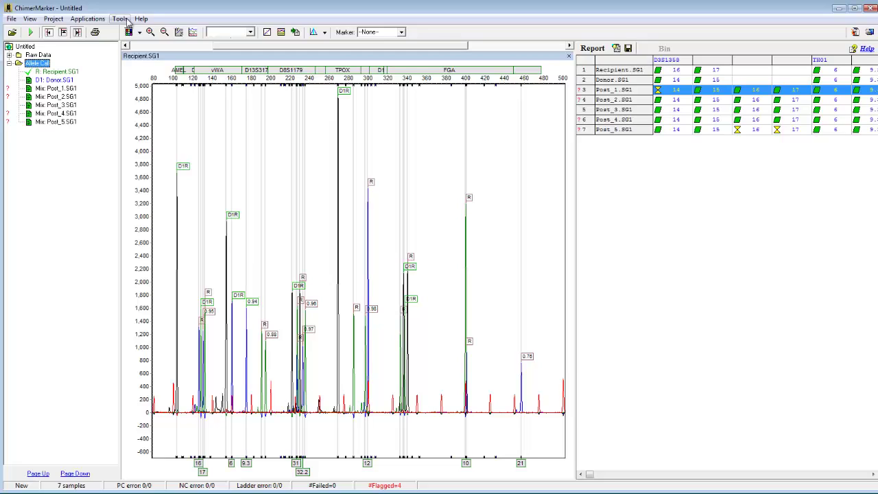
click(124, 20)
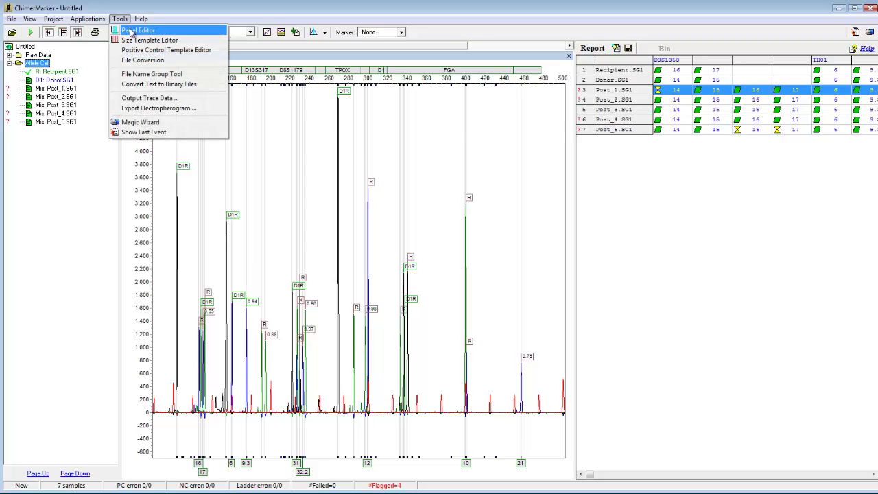
click(131, 33)
drag(294, 96, 290, 91)
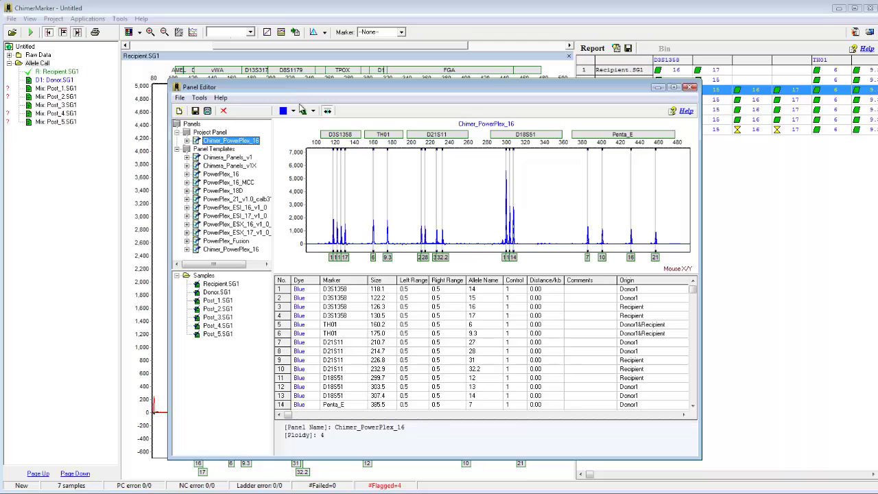
right_click(354, 137)
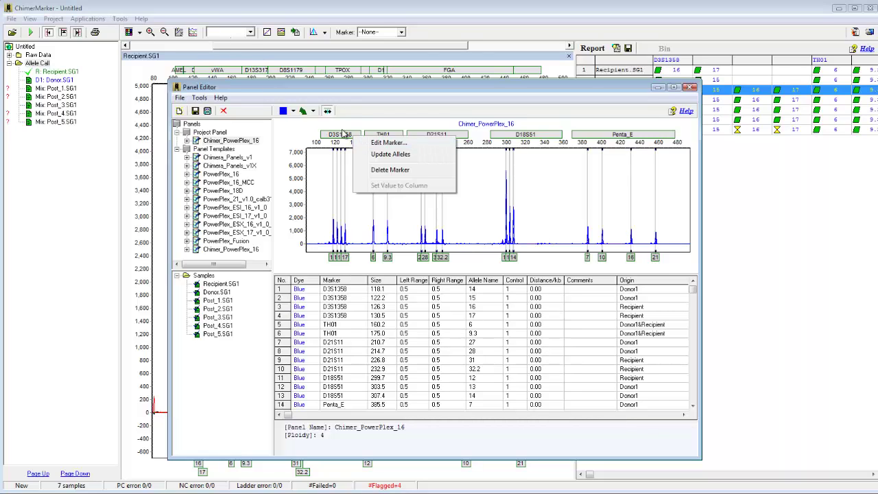
click(316, 127)
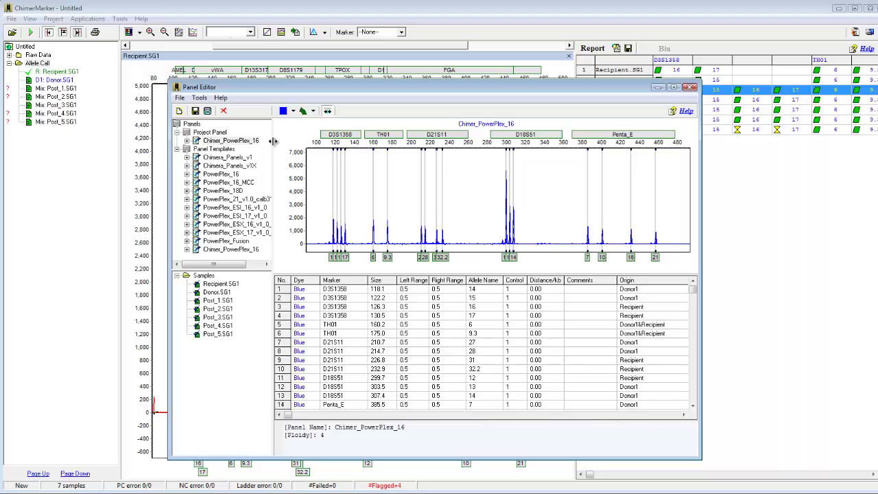
right_click(354, 140)
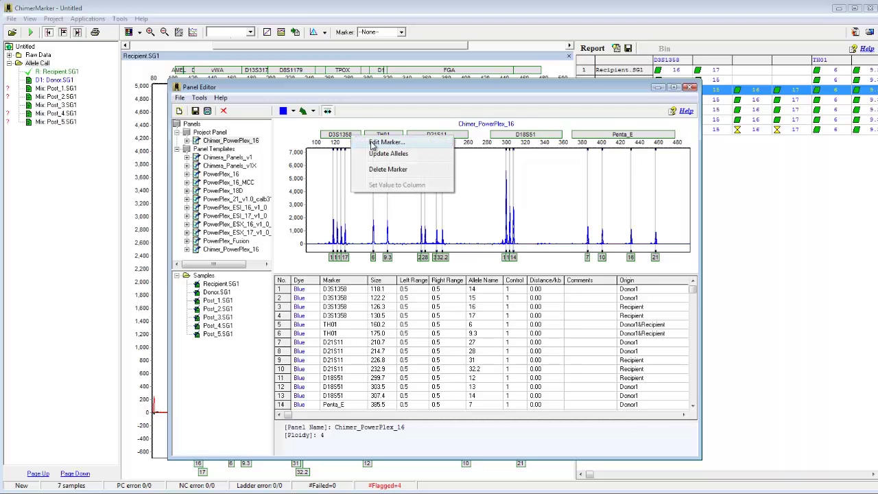
click(375, 144)
drag(410, 123, 407, 156)
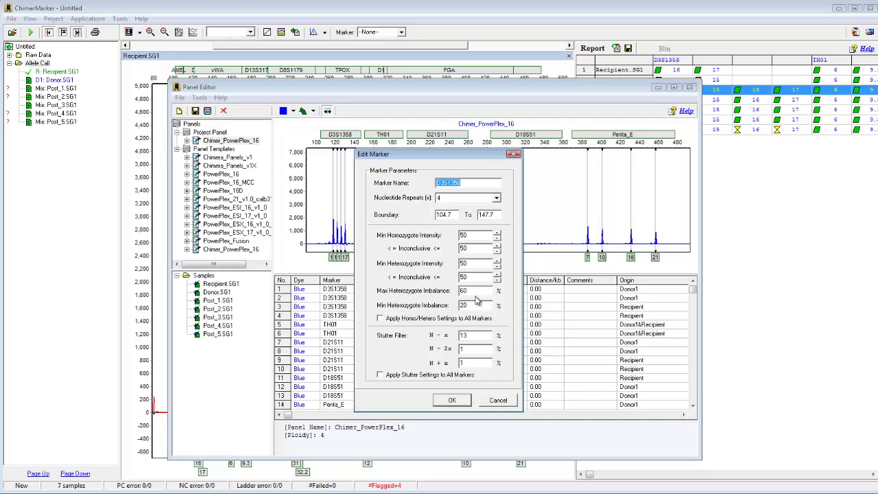
click(513, 154)
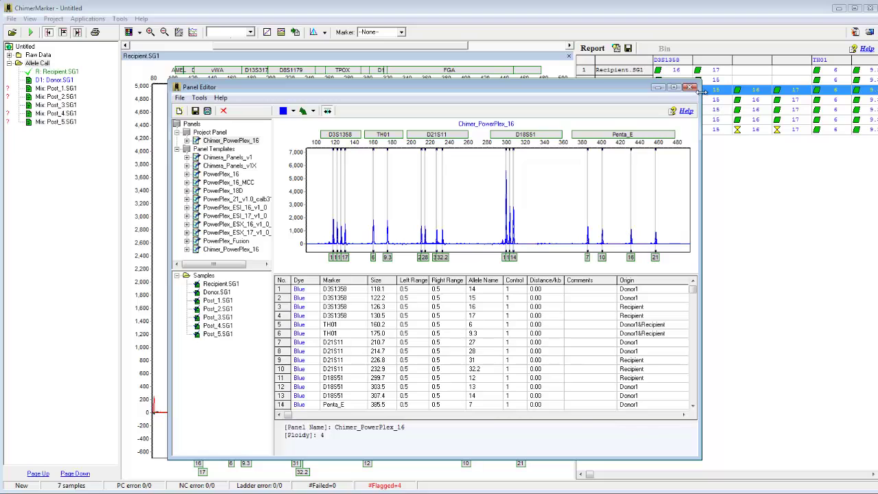
click(691, 88)
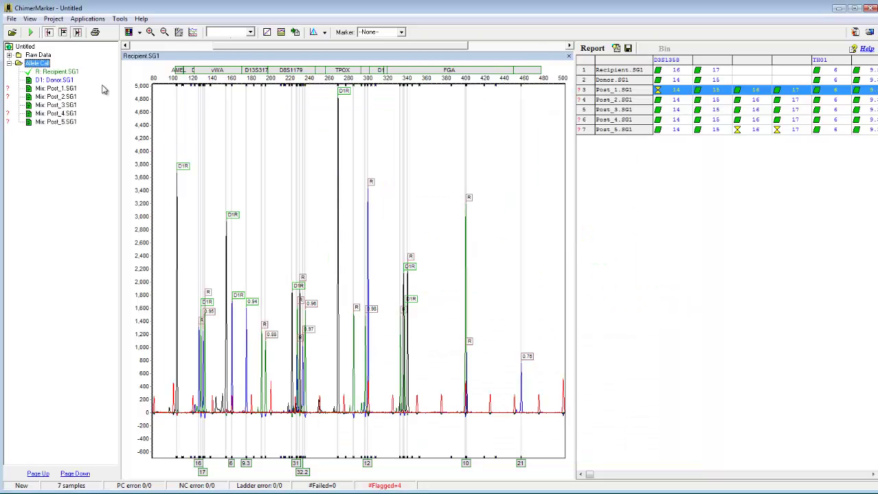
Run single-donor chimerism analysis with default settings and view Post_3 at 55% average chimerism.
click(87, 18)
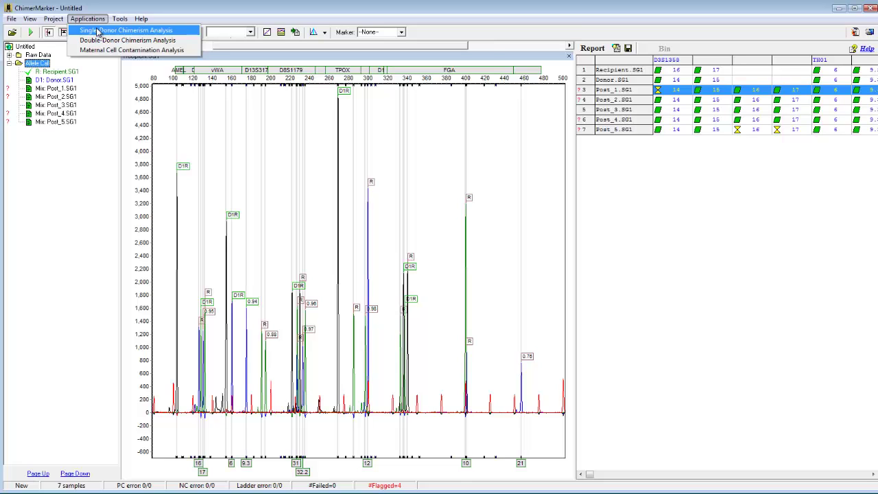
click(98, 32)
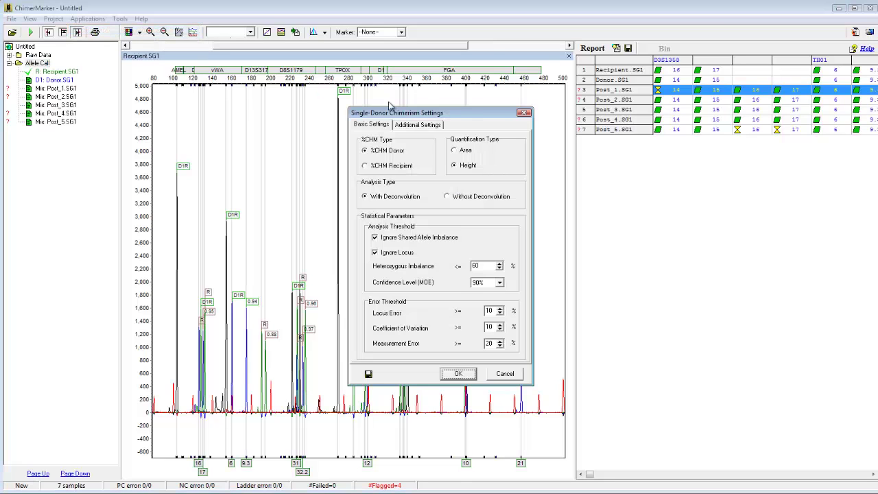
click(461, 374)
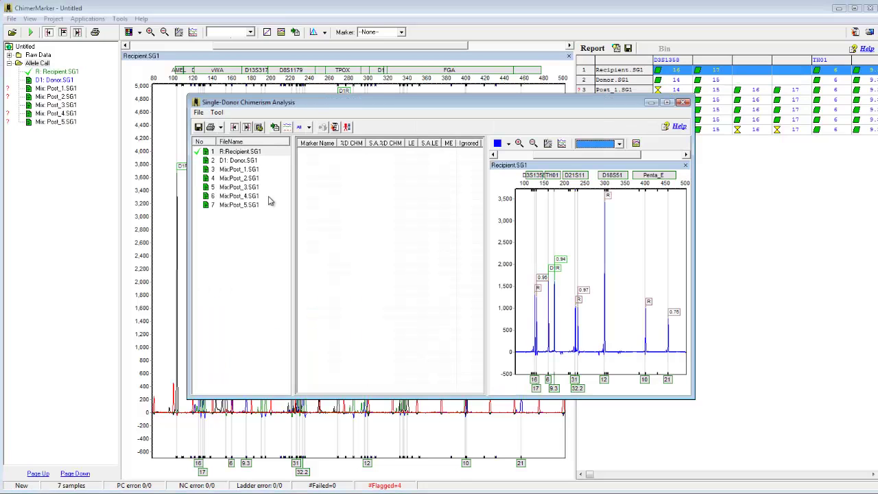
click(237, 170)
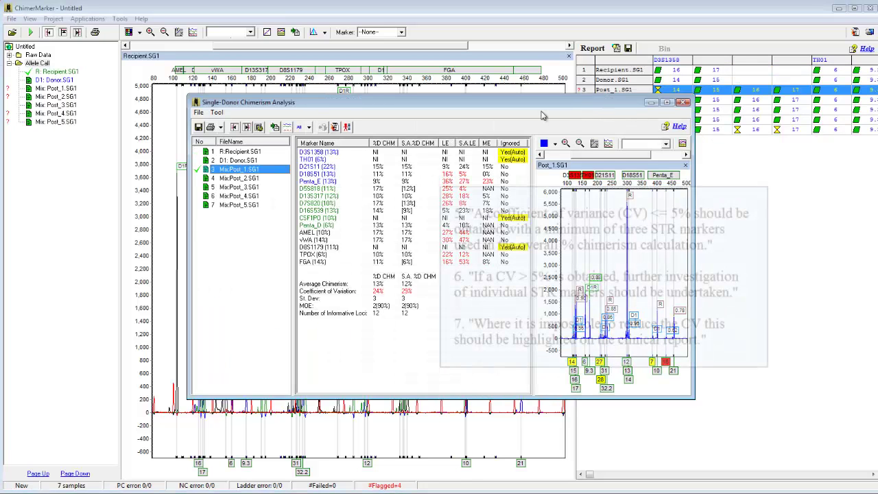
click(221, 192)
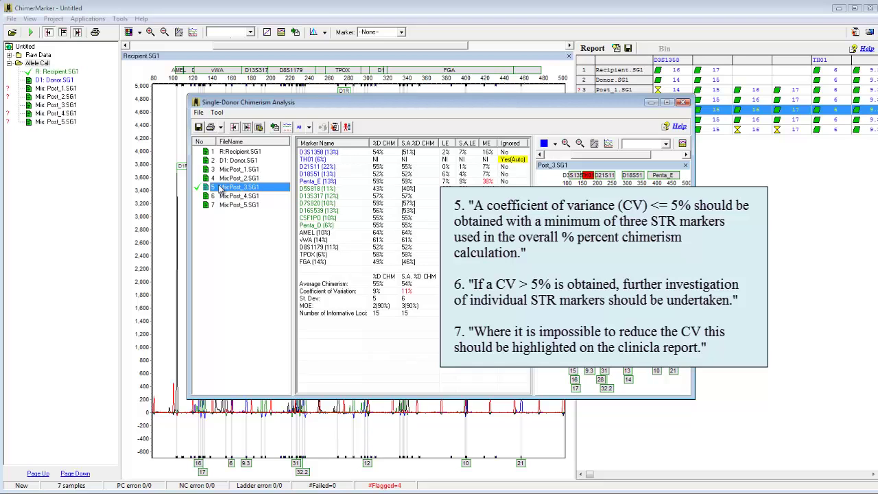
Enlarge the results window, check CV and St. Dev., then view Post_4 and Post_5 (91% chimerism).
drag(188, 198, 61, 199)
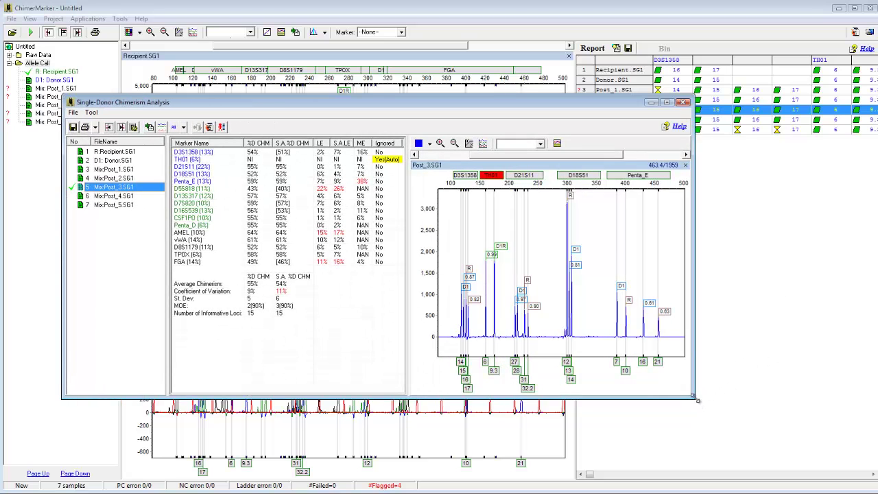
drag(695, 398, 815, 438)
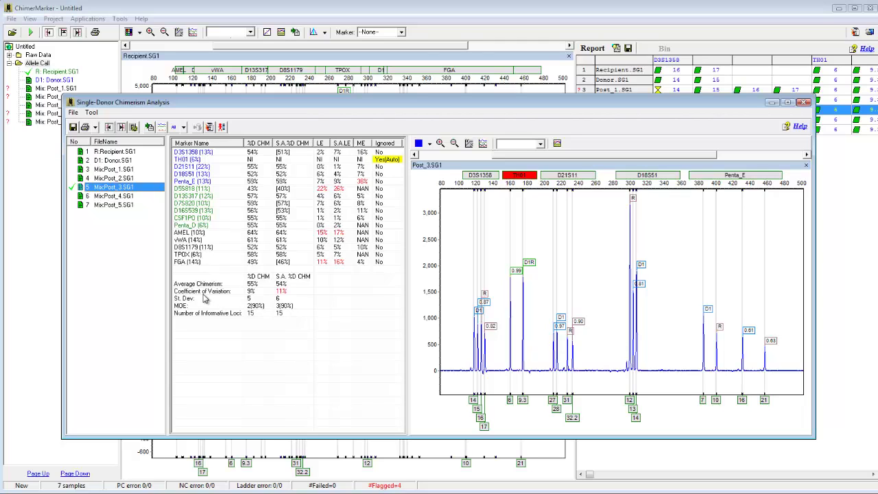
click(204, 292)
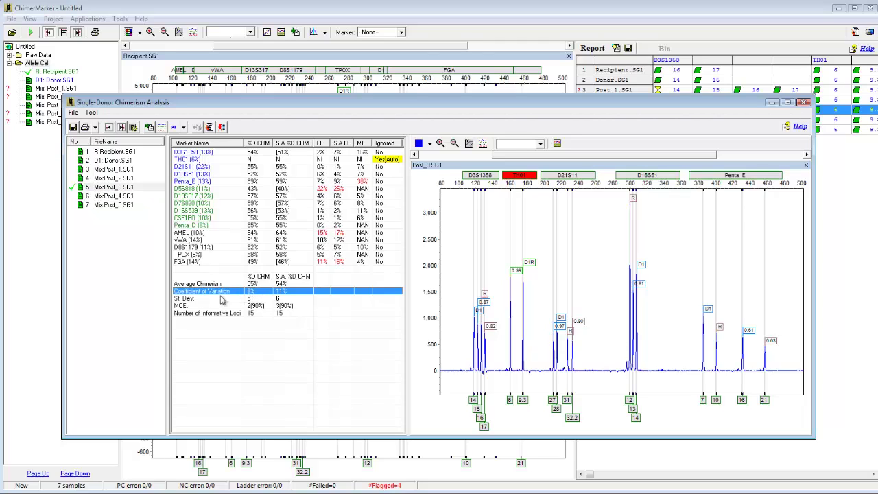
click(253, 299)
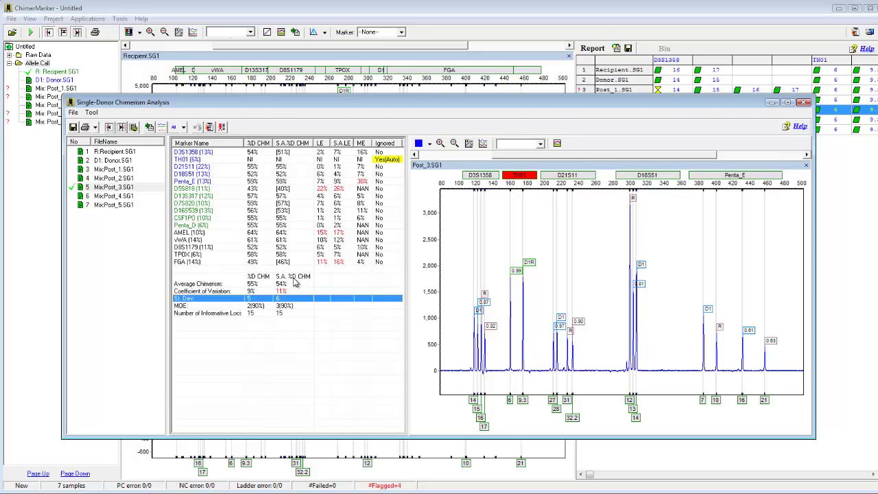
click(103, 197)
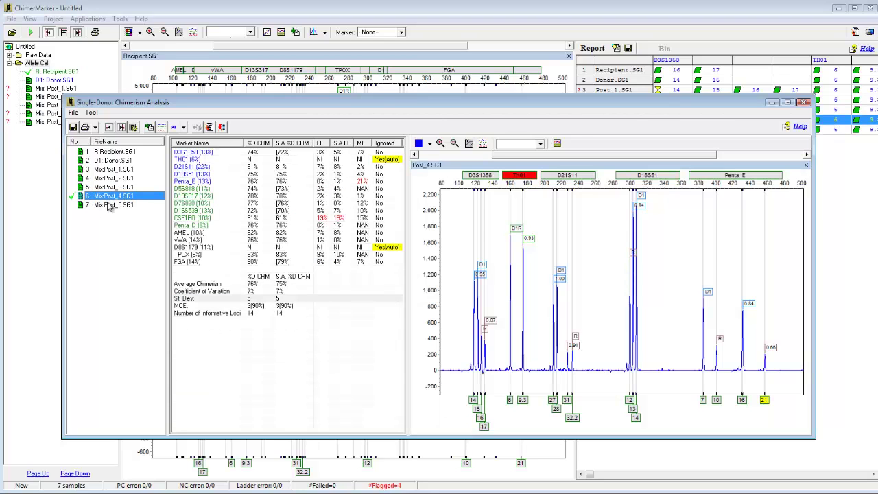
click(104, 205)
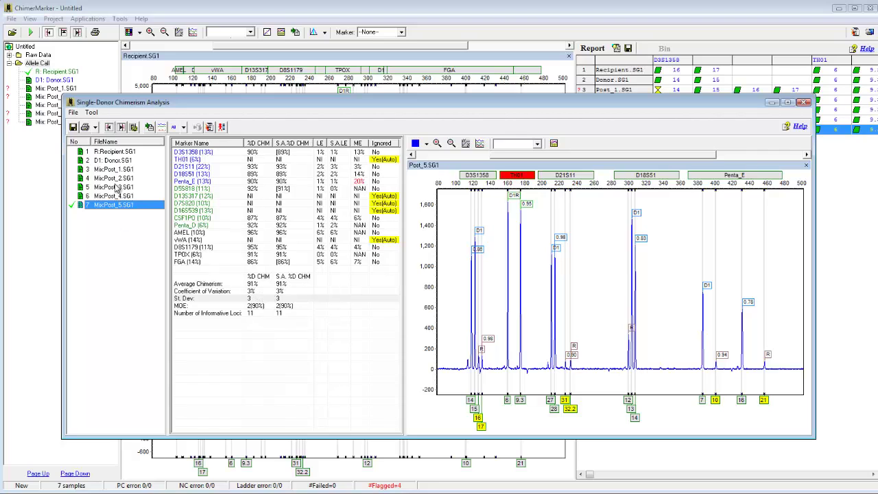
Review the Coefficient of Variation threshold in the chimerism settings and rerun the analysis.
click(134, 129)
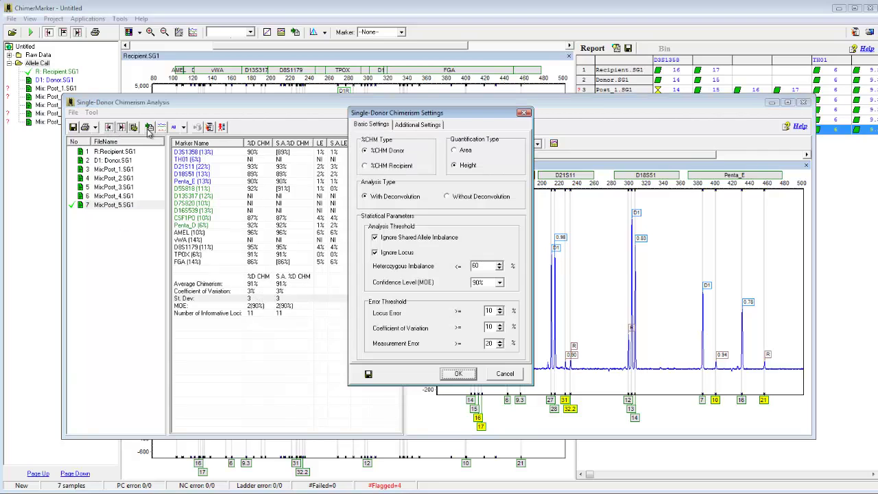
drag(371, 117, 253, 122)
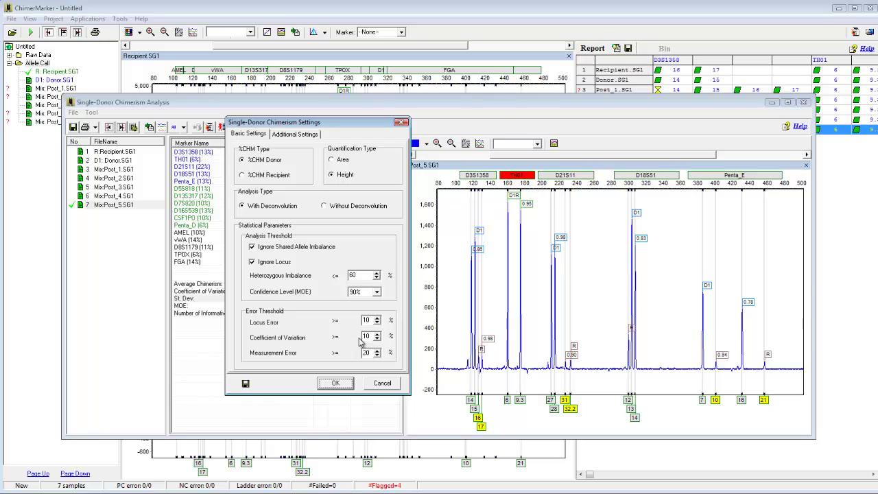
drag(367, 335, 352, 341)
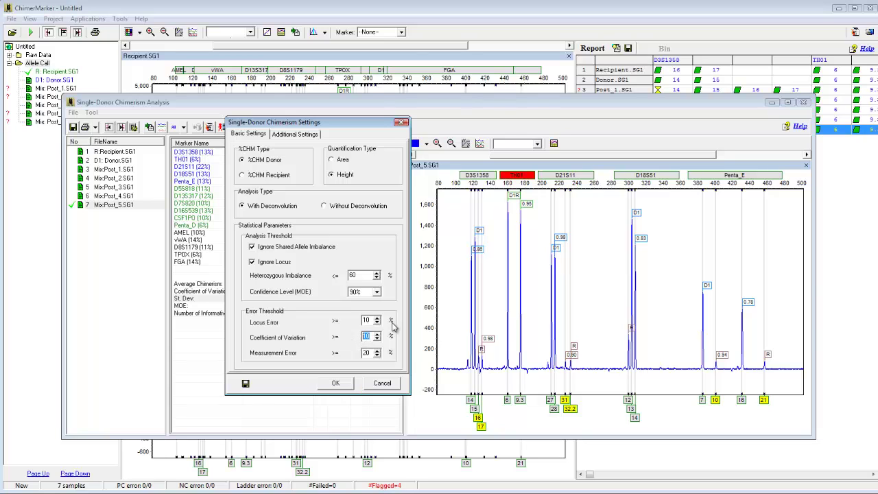
click(339, 383)
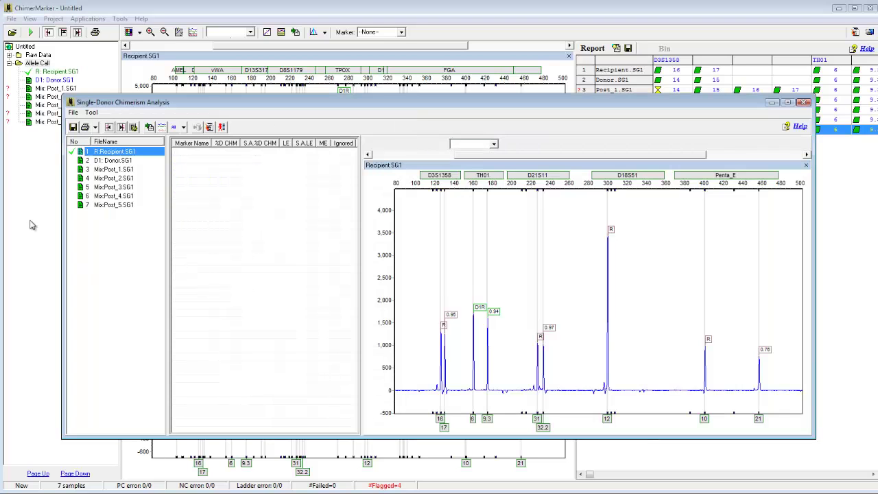
Step back to Post_3 and review its CV 9%, St. Dev. 5 and MOE 2 statistics.
click(130, 204)
click(128, 196)
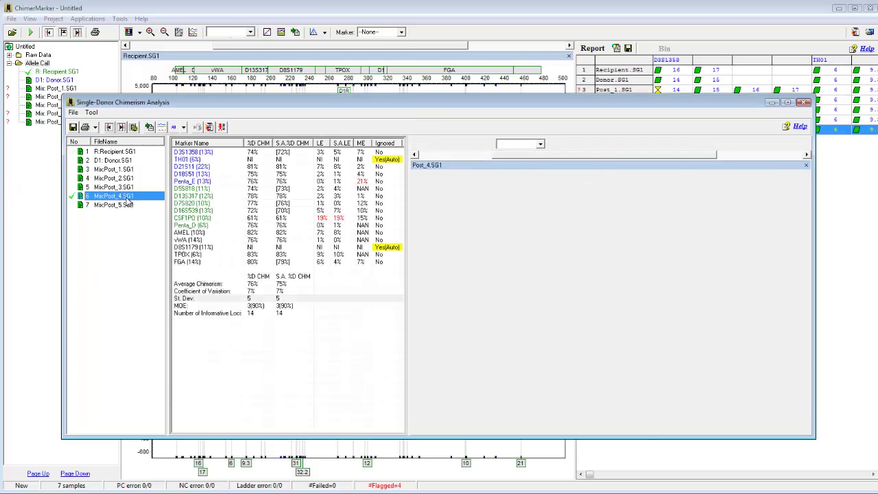
click(123, 187)
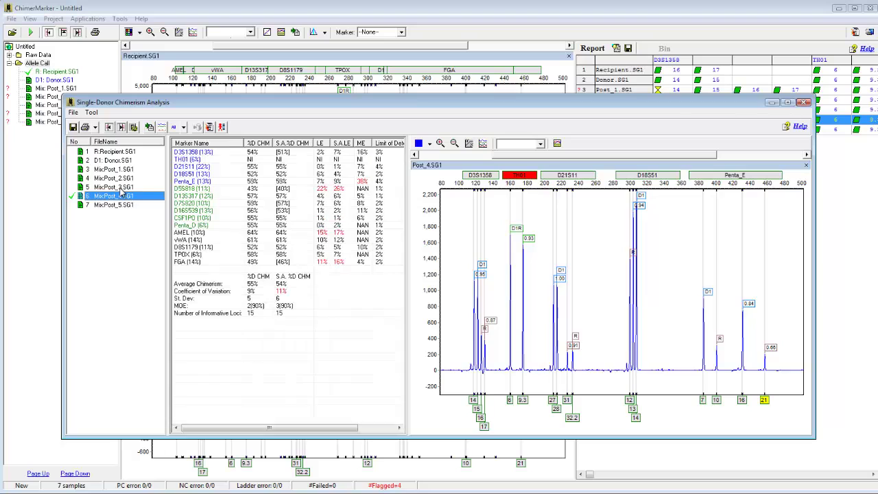
click(202, 291)
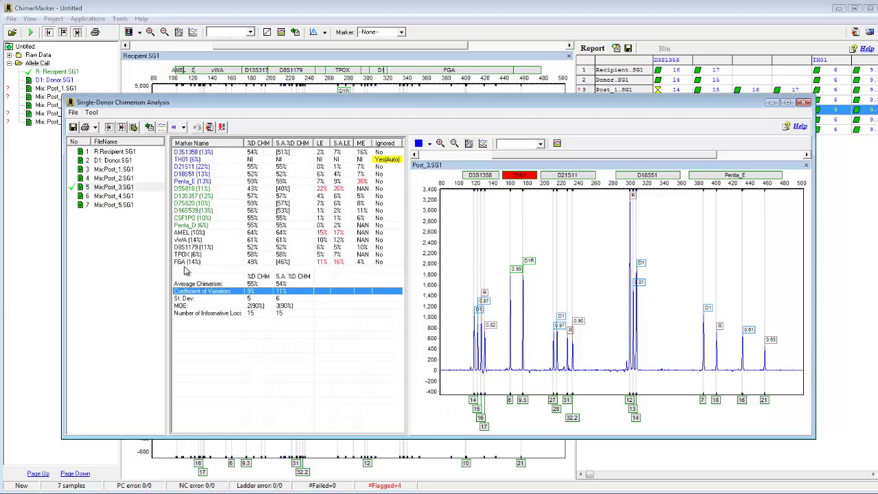
click(267, 299)
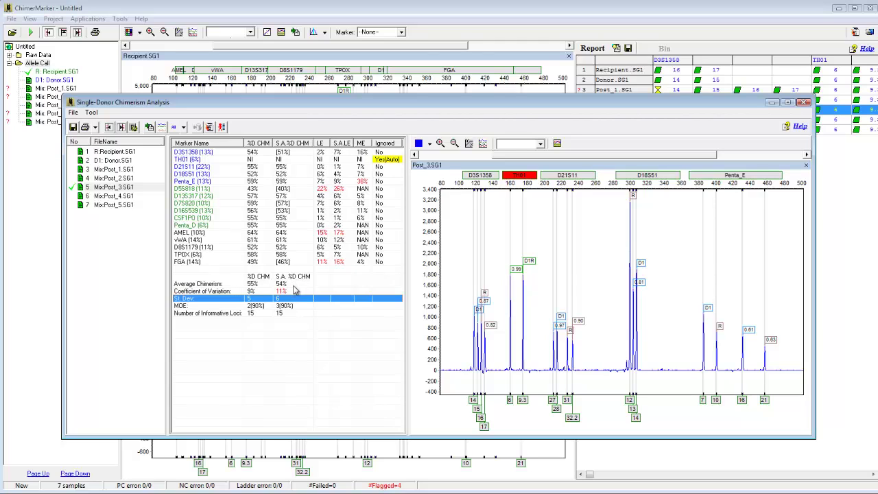
click(292, 291)
click(288, 306)
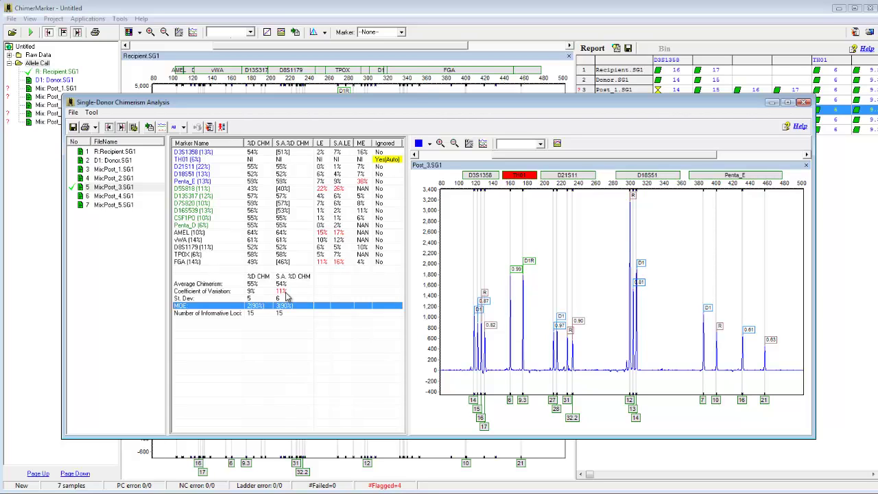
Preview the printed chimerism report, scroll through its pages, and close the preview.
click(86, 128)
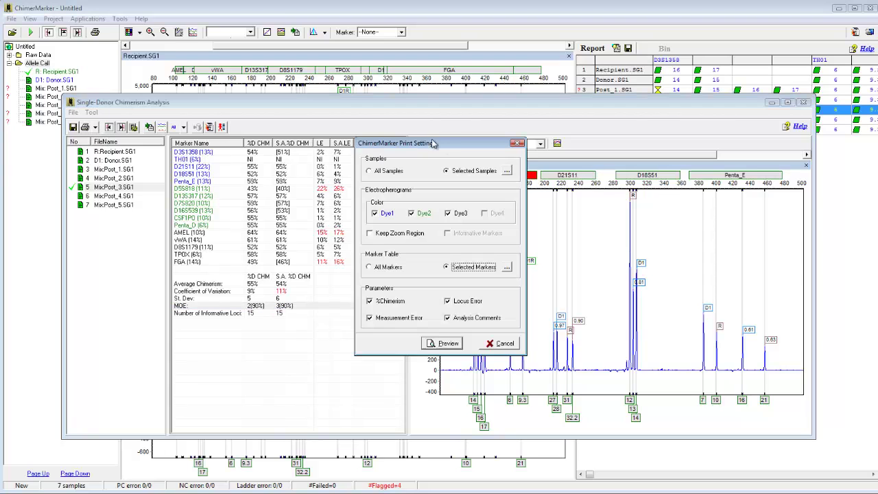
drag(436, 143, 112, 157)
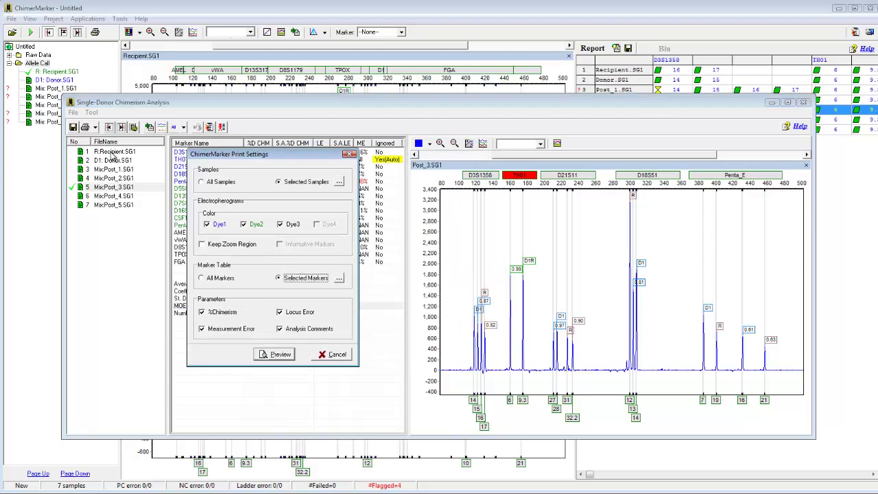
click(278, 354)
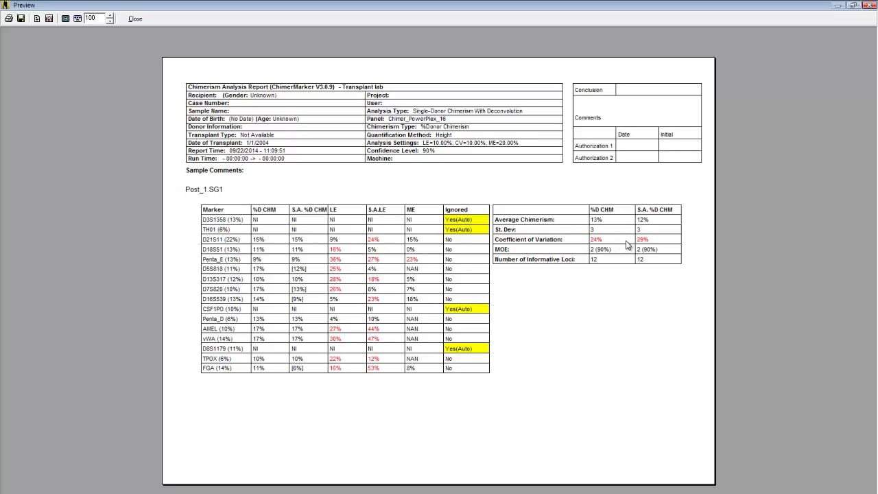
scroll(595, 233, down, 2)
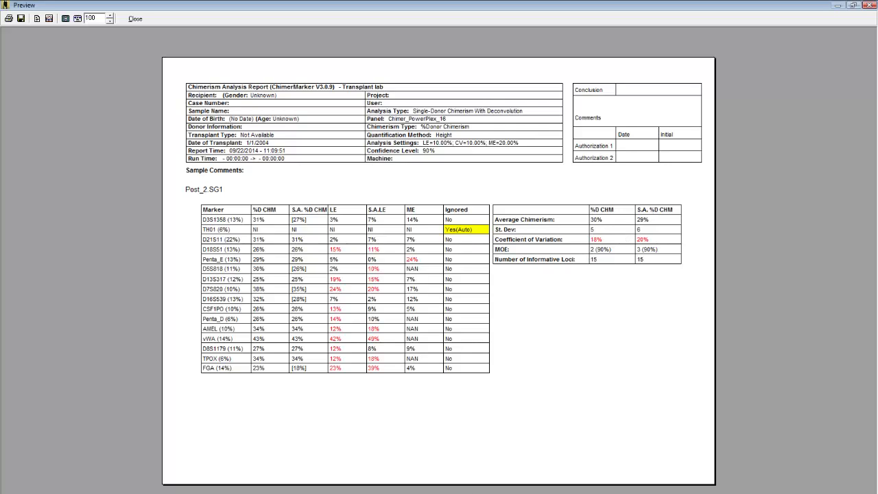
scroll(439, 288, down, 2)
scroll(282, 336, down, 2)
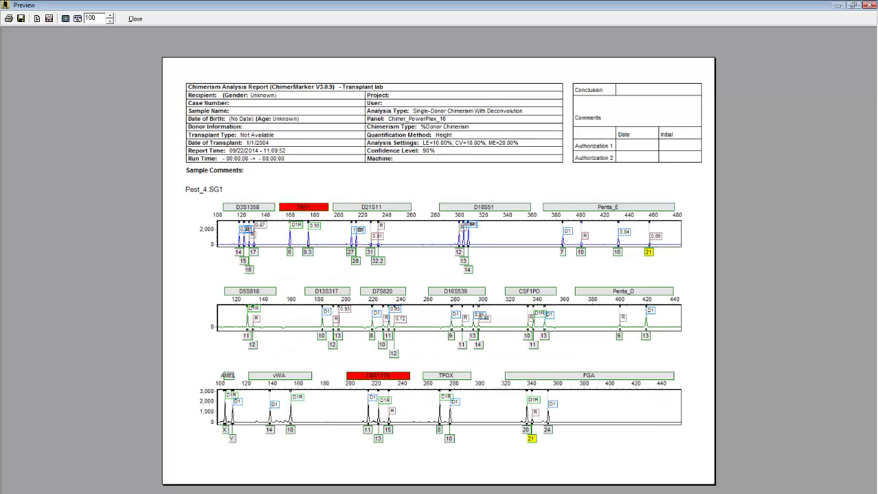
click(136, 19)
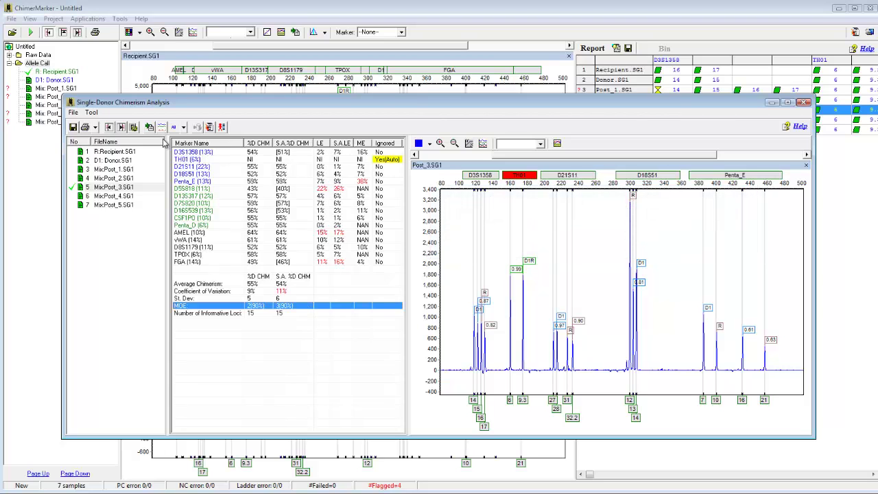
Enable a 5% Donor Limit of Detection threshold under Additional Settings and rerun the analysis.
click(135, 128)
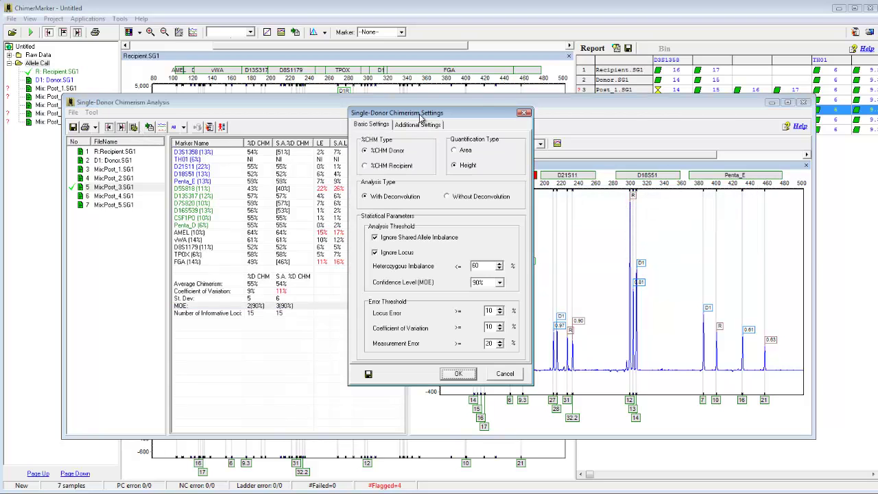
drag(416, 118, 254, 154)
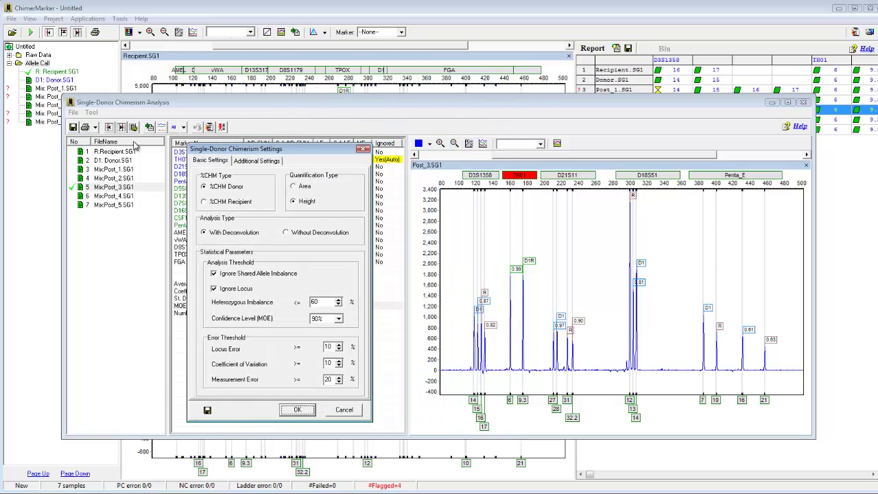
click(256, 162)
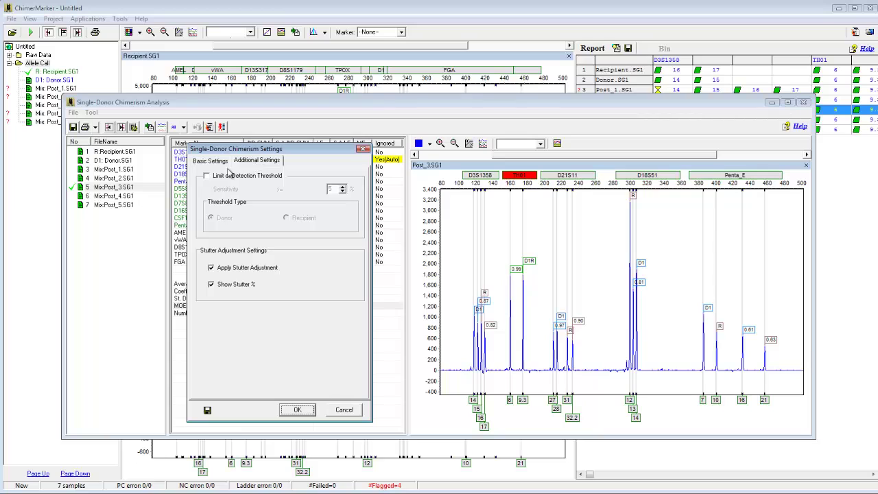
click(207, 177)
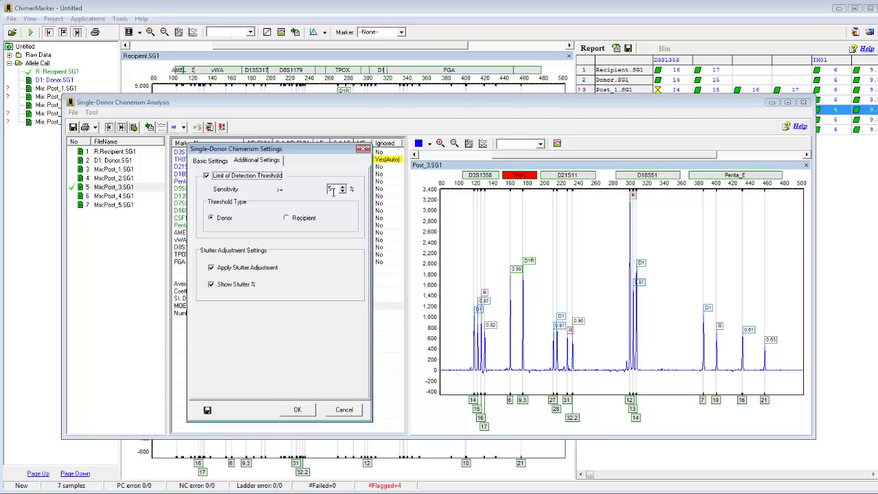
click(298, 409)
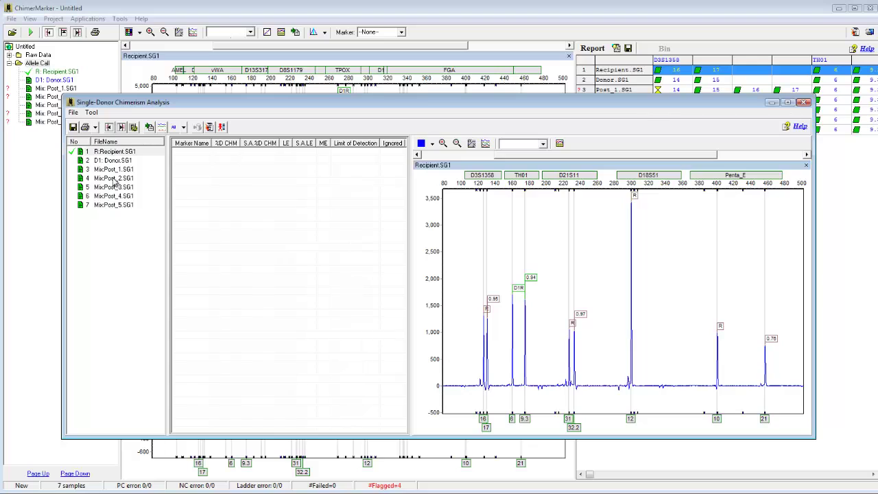
View chimerism results for MixPost_2, MixPost_4 and MixPost_5.
click(114, 178)
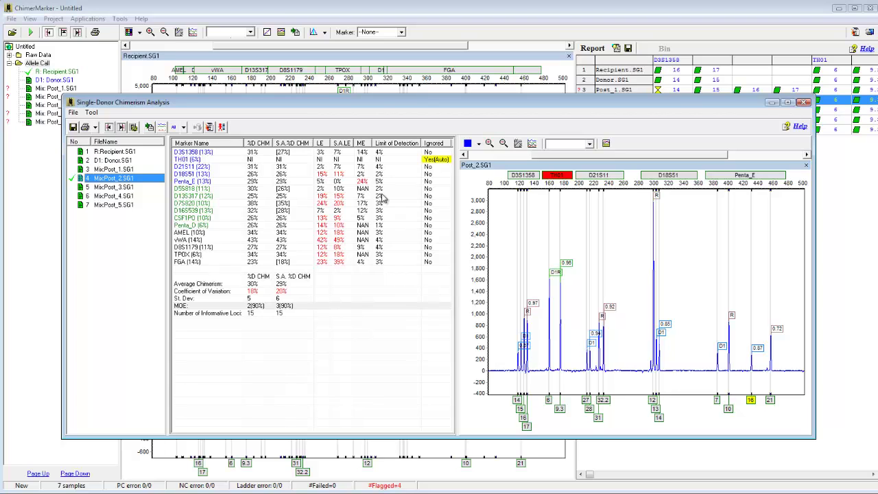
click(117, 196)
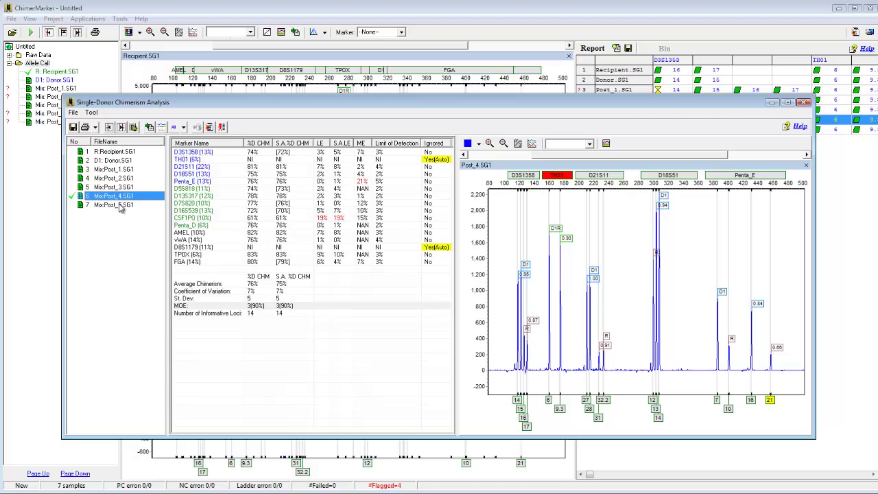
click(121, 207)
Compare Post_5's Penta_E and D5S818 marker peaks, ending on Penta_E.
click(383, 181)
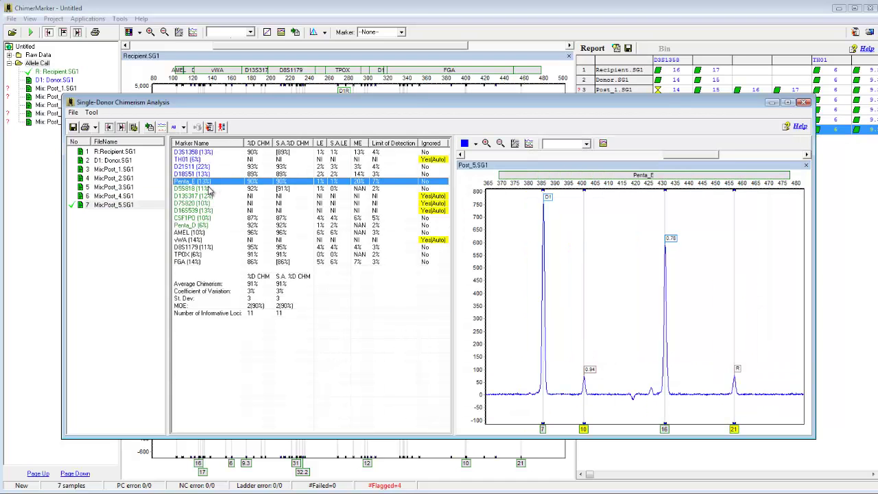
click(377, 190)
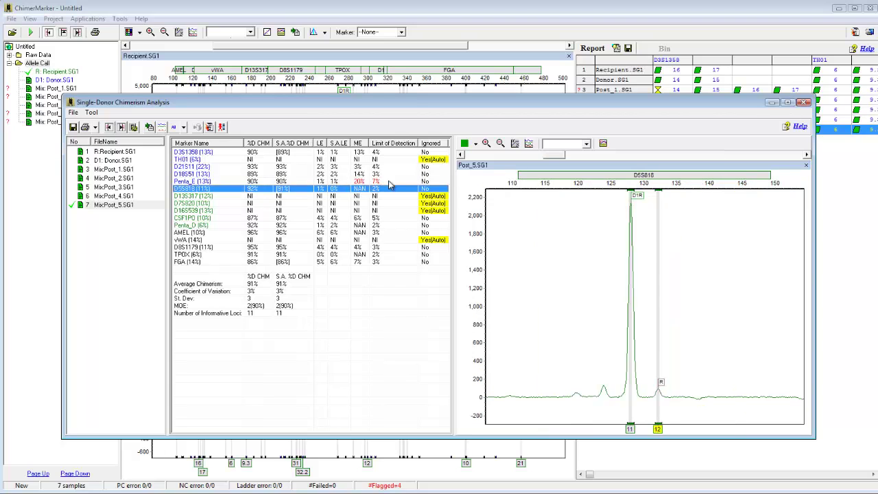
click(390, 182)
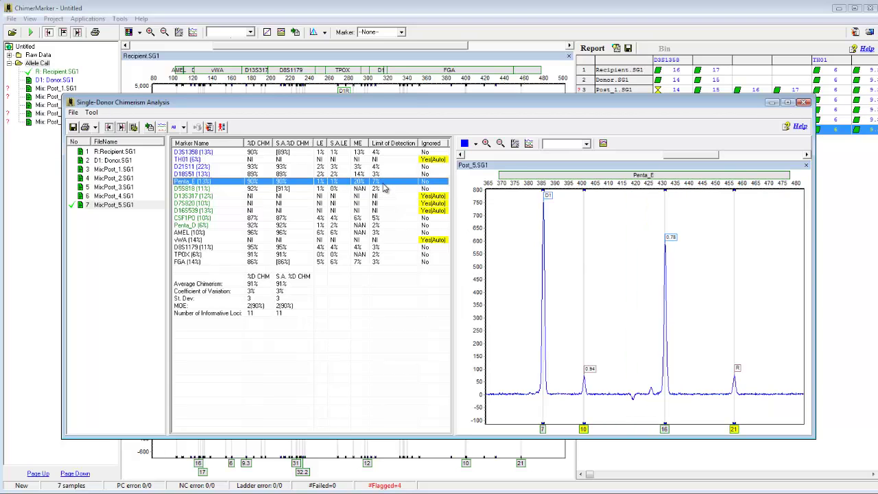
click(381, 190)
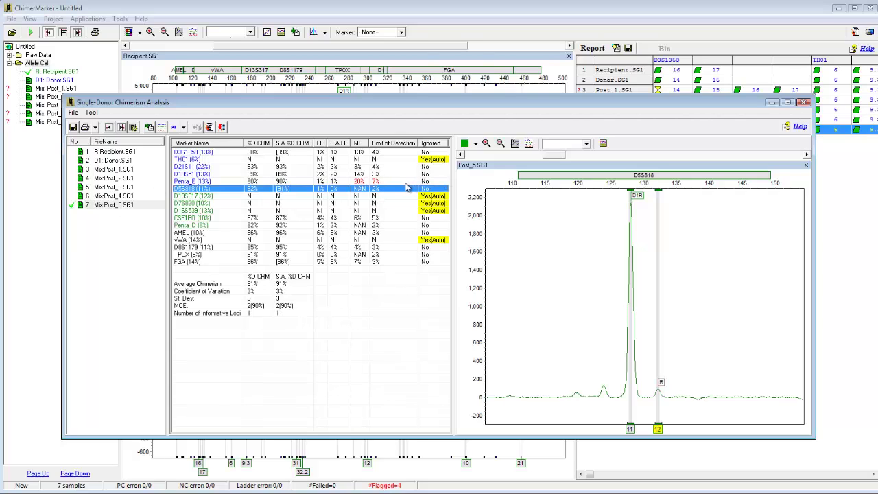
key(Up)
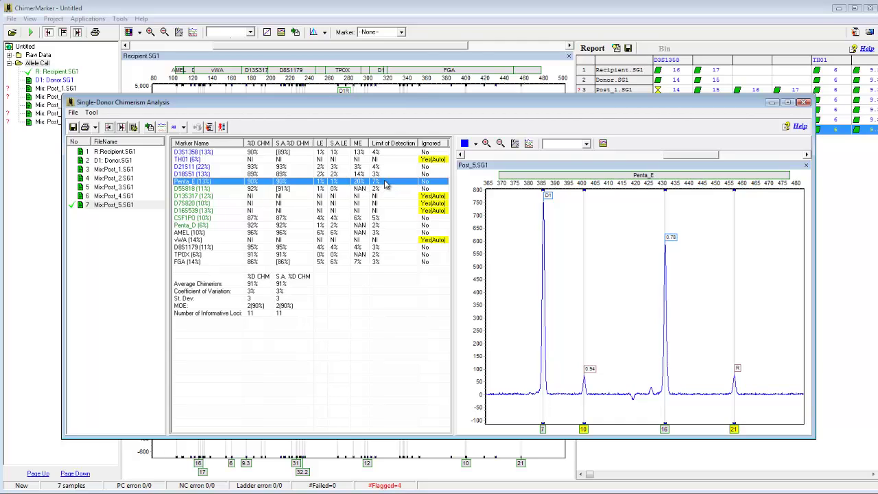
Mark Penta_E as ignored for Post_5 and close the single-donor analysis window.
right_click(387, 184)
click(405, 188)
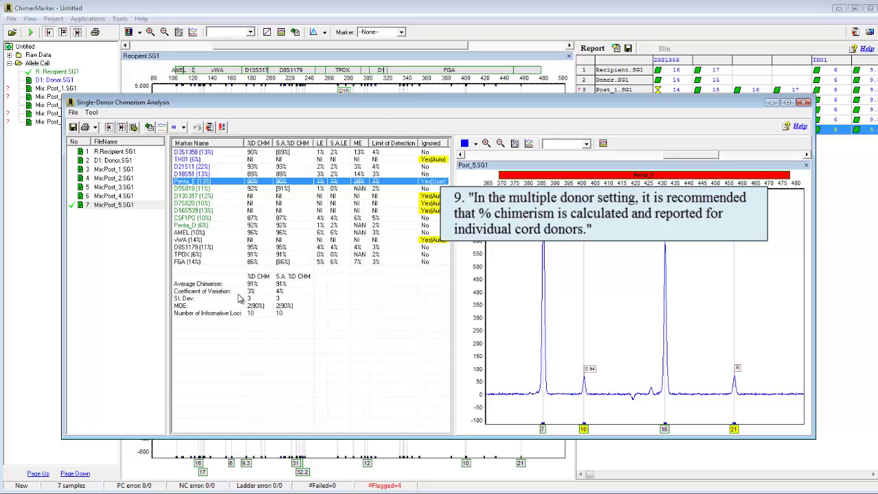
click(806, 102)
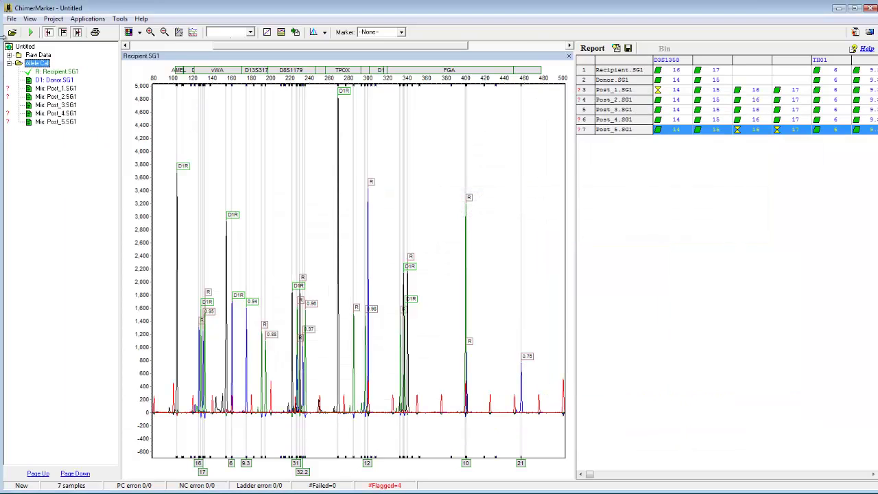
Open the DD_4-12-2011.SGC project without saving the current one and widen the sample list.
click(11, 18)
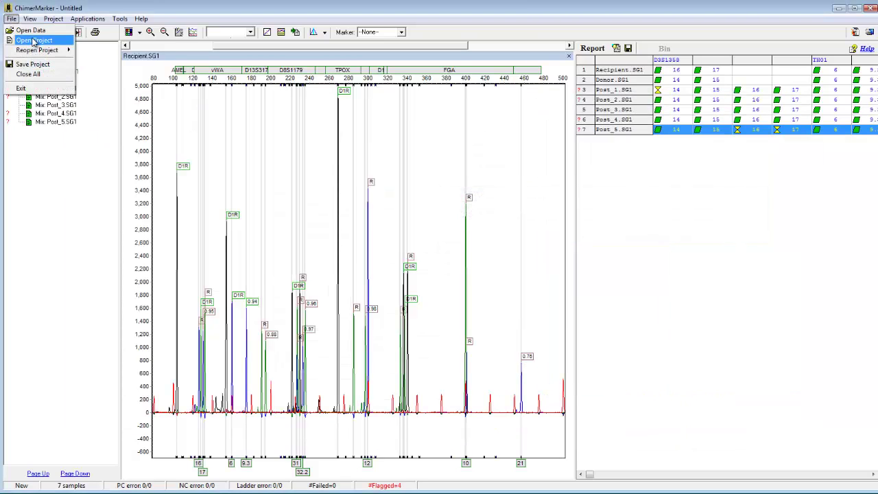
click(31, 39)
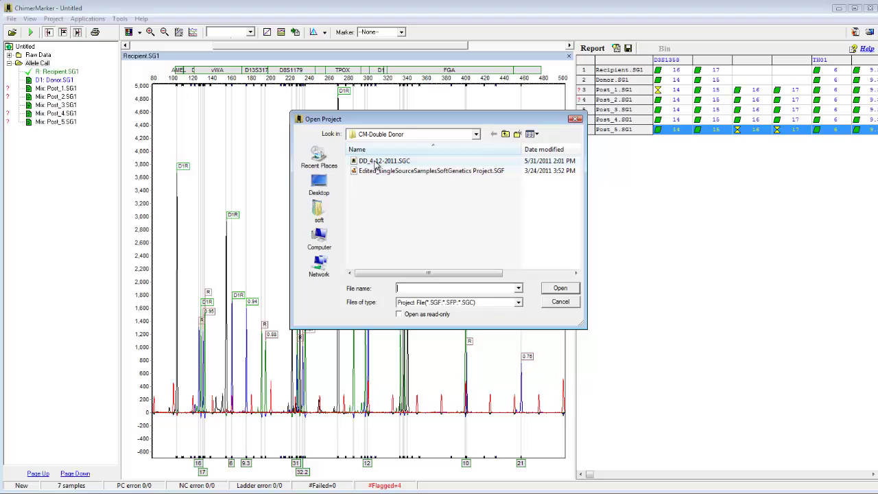
double_click(374, 162)
click(457, 306)
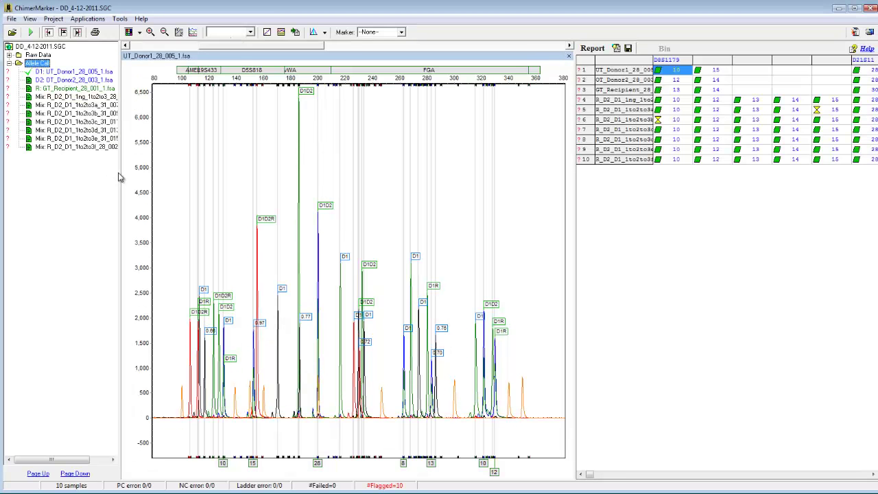
drag(118, 177, 149, 181)
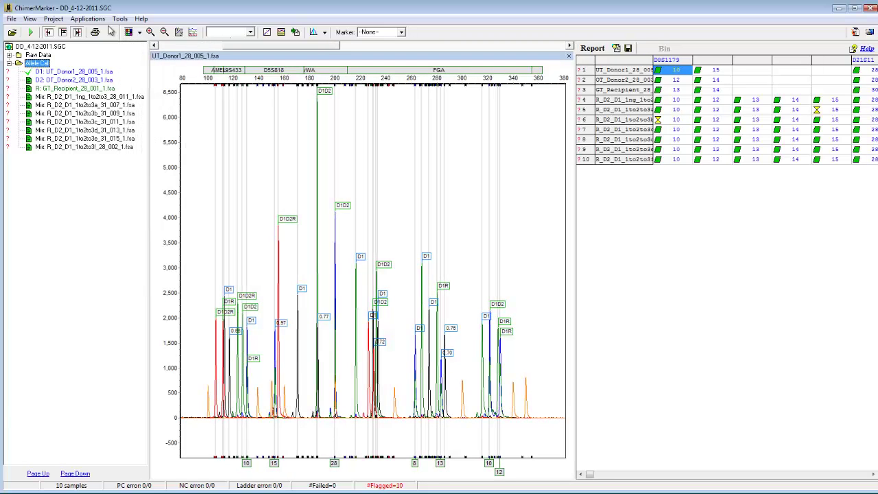
click(87, 18)
Run double-donor analysis with default settings, show R_D2_D1_1to2to3a (83.59% total donor), and enlarge the window.
click(116, 40)
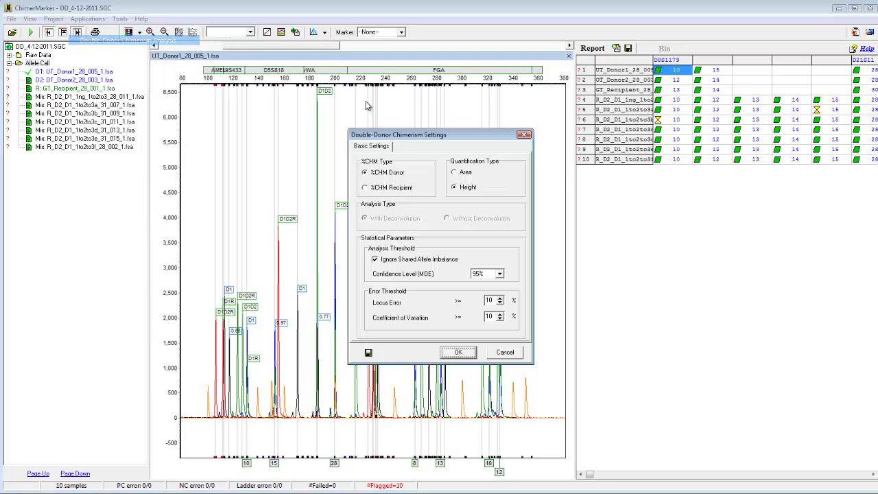
click(458, 352)
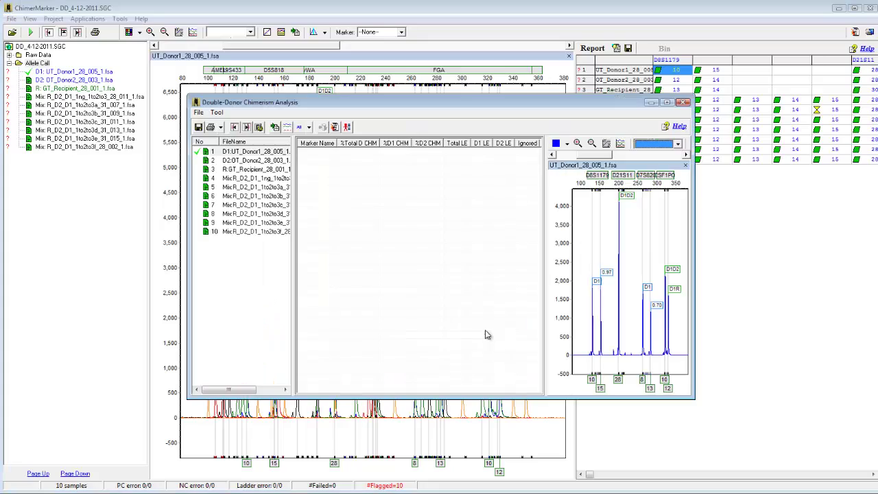
click(248, 187)
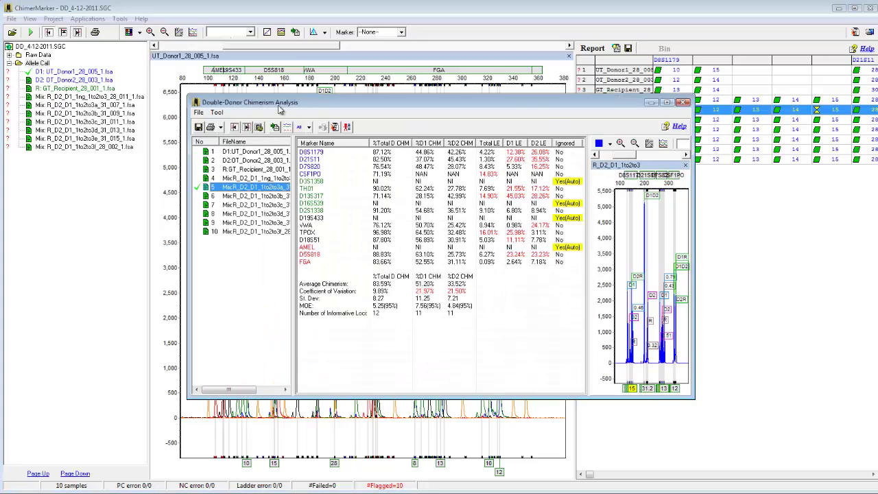
drag(280, 108, 193, 85)
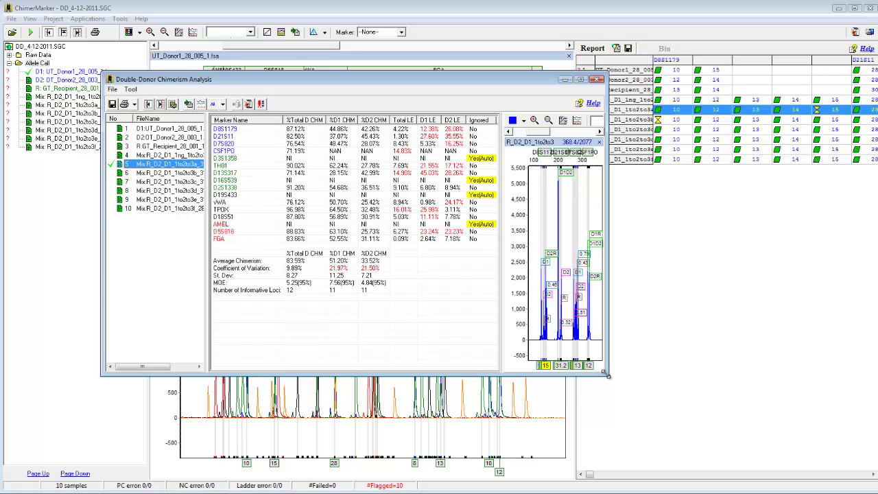
drag(606, 374, 832, 436)
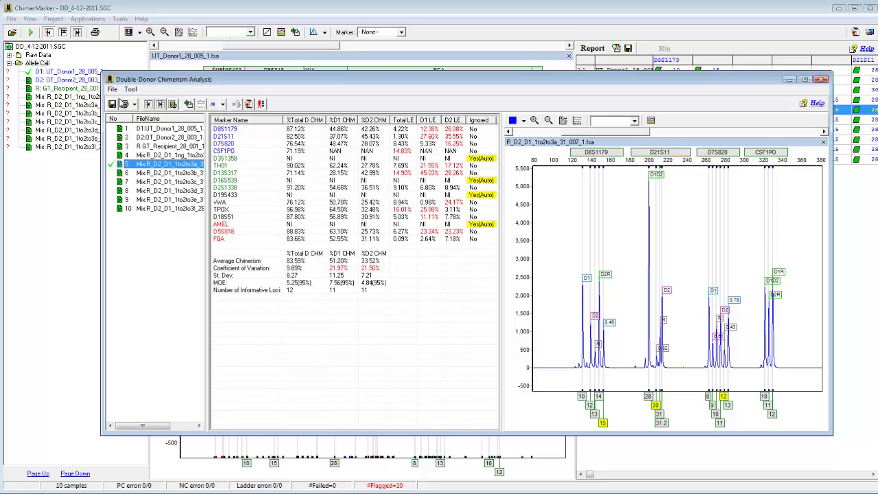
Preview the printed double-donor report, then close the preview and the Double-Donor Chimerism Analysis window.
click(124, 104)
click(447, 362)
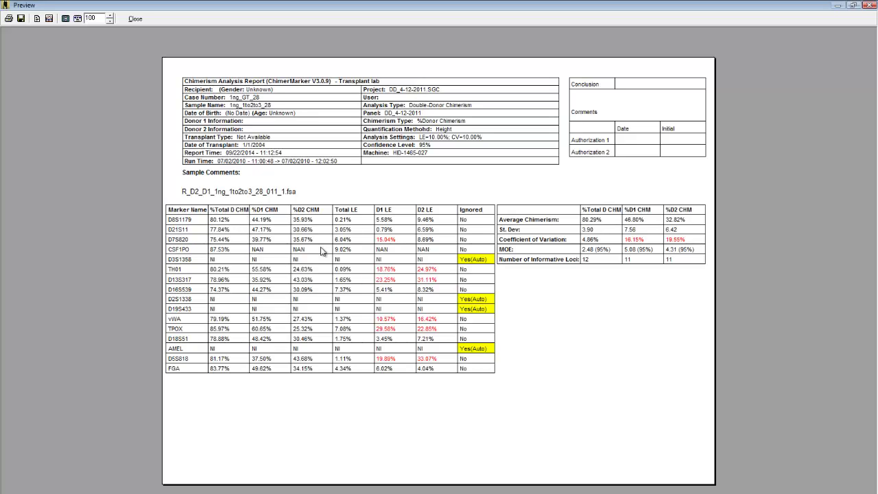
click(132, 18)
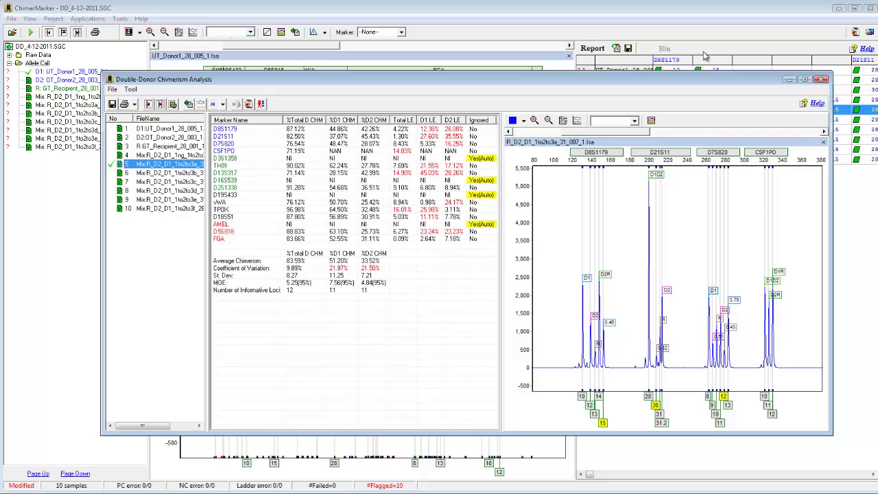
click(823, 79)
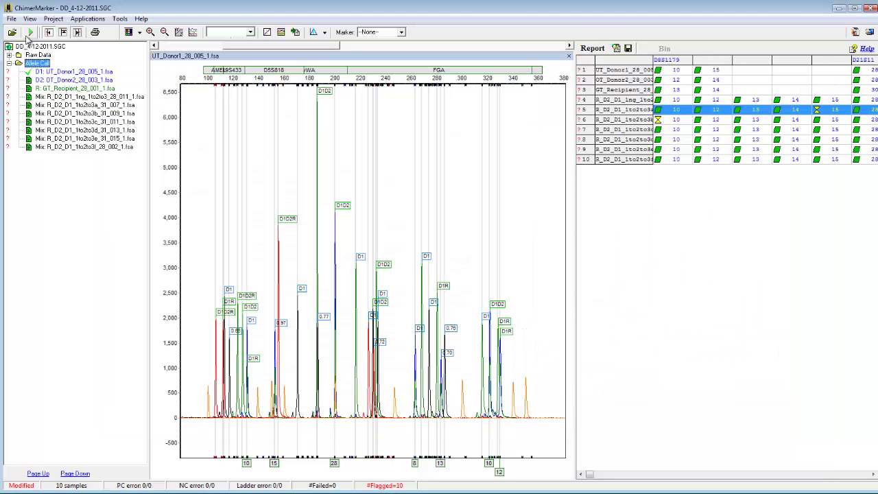
Open Chimer Marker Project.SGC from CM-Single Donor > PP16 Data, answering the save-old-project prompt.
click(11, 19)
click(28, 43)
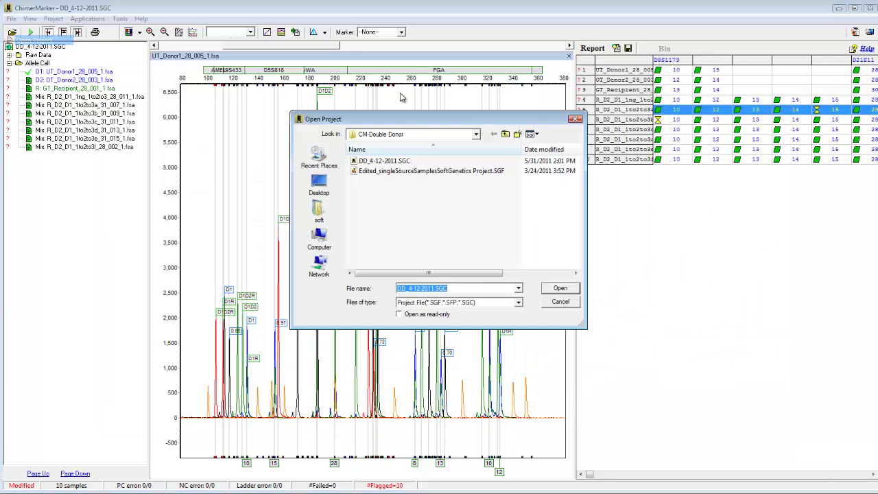
click(506, 134)
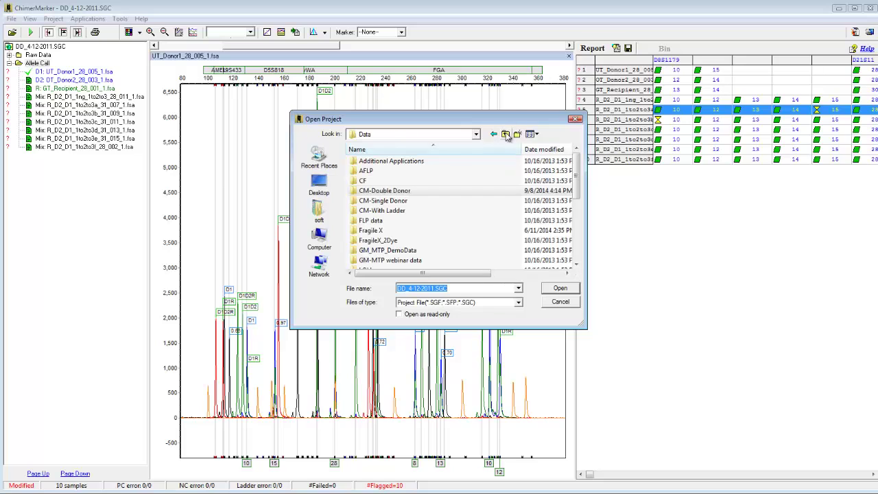
double_click(373, 201)
double_click(381, 191)
click(385, 162)
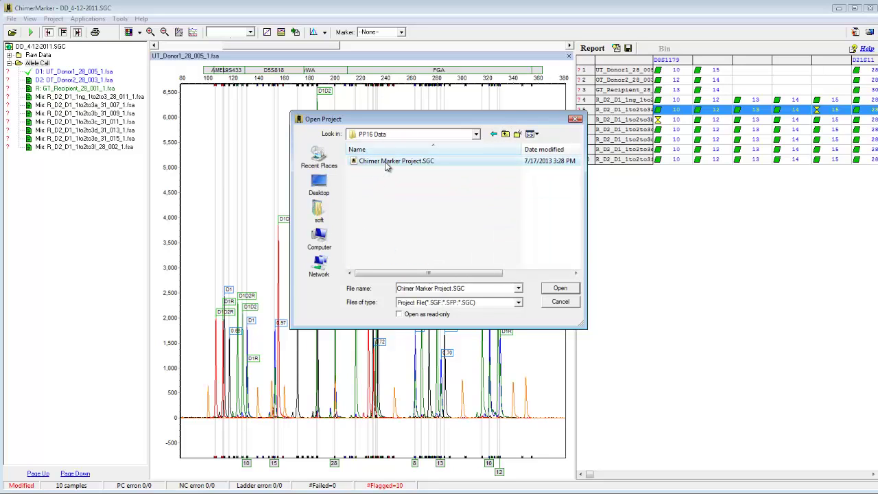
double_click(386, 162)
click(452, 308)
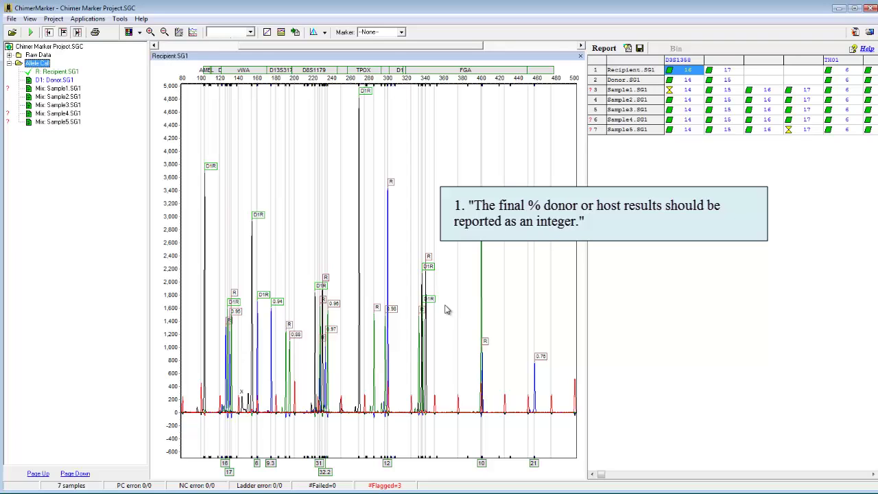
Set the single-donor chimerism decimal precision to 0 in Preferences' Others tab and apply it.
click(30, 19)
click(47, 68)
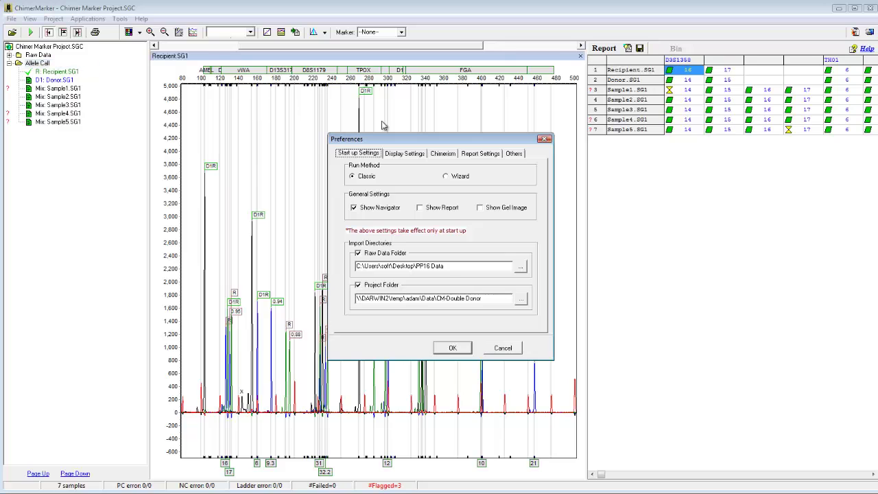
click(515, 154)
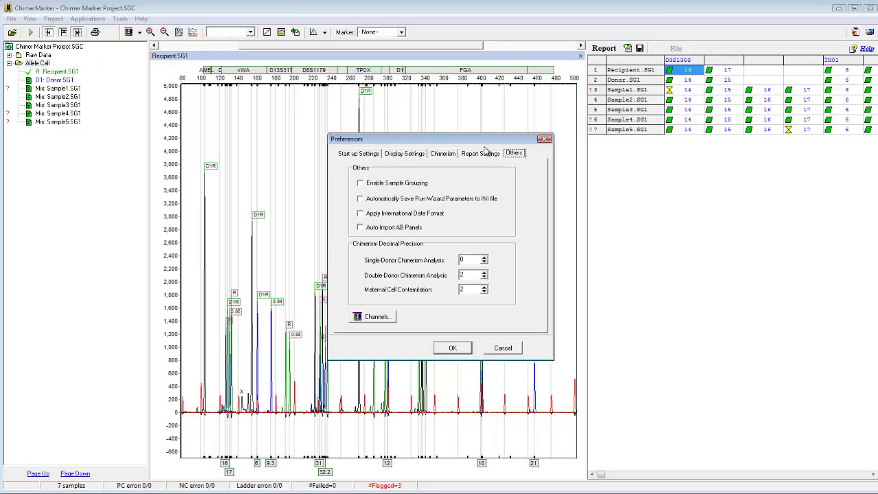
drag(483, 141, 426, 118)
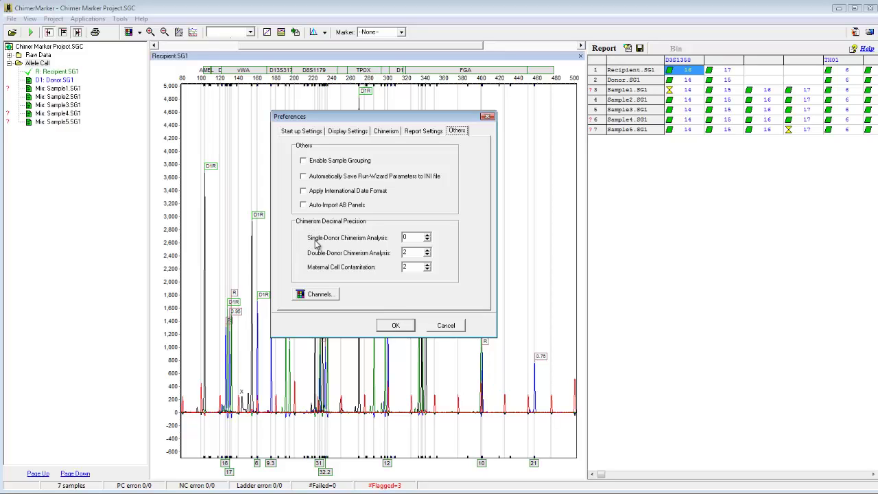
double_click(405, 237)
text(1)
key(Up)
text(0)
click(386, 325)
click(88, 18)
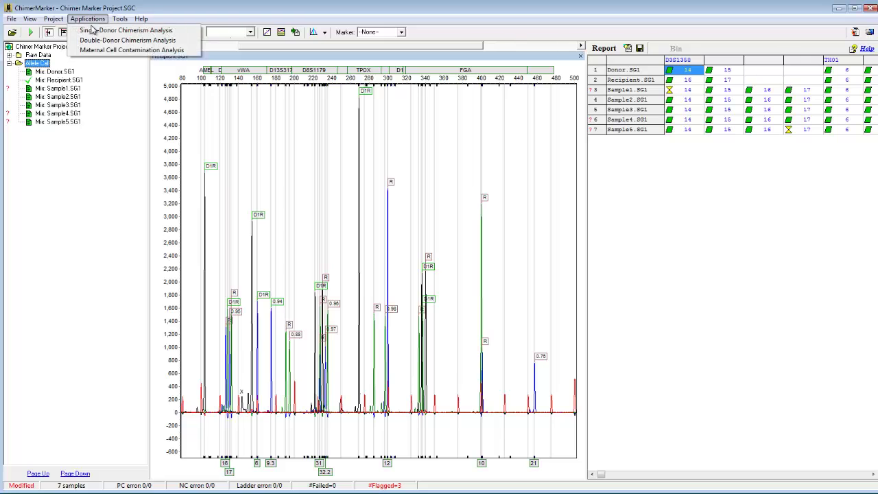
Run the single-donor chimerism analysis, select Mix.Sample2.SG1, and enlarge the analysis window.
click(120, 31)
click(458, 373)
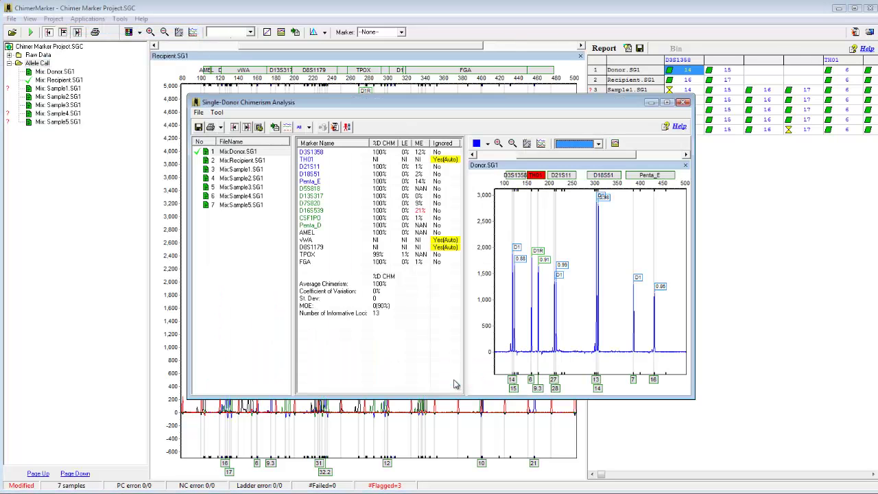
click(249, 180)
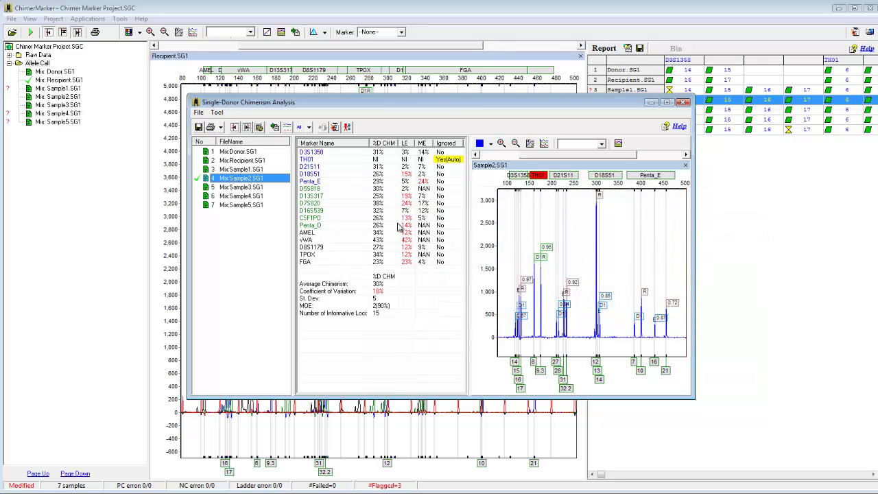
drag(189, 200, 64, 203)
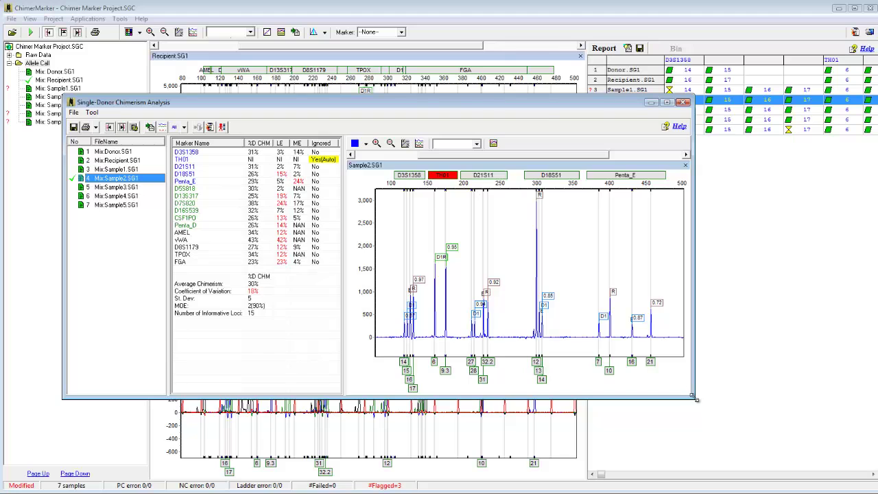
drag(694, 397, 819, 442)
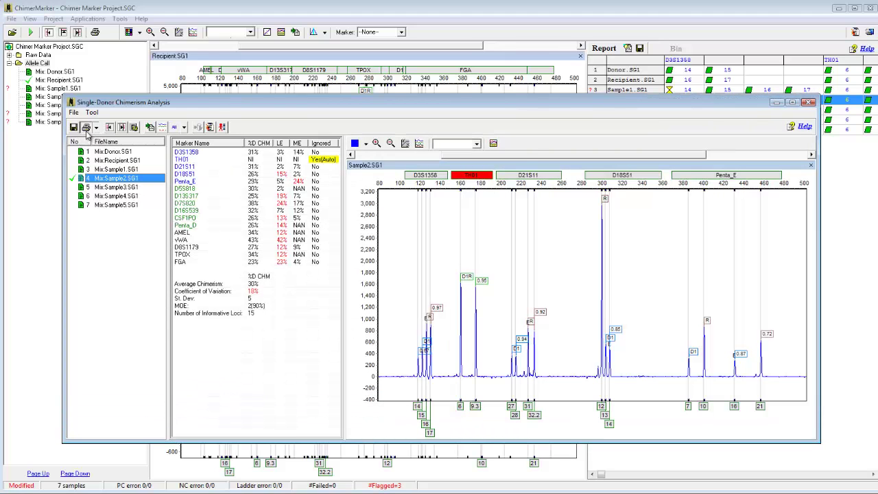
Preview the printed single-donor report, scrolling through its empty comments page, then close the preview.
click(85, 127)
click(451, 349)
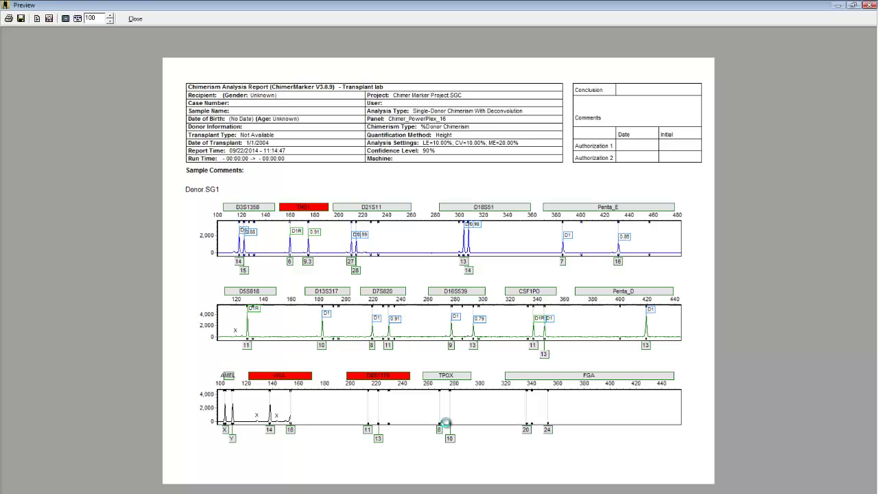
scroll(450, 442, down, 1)
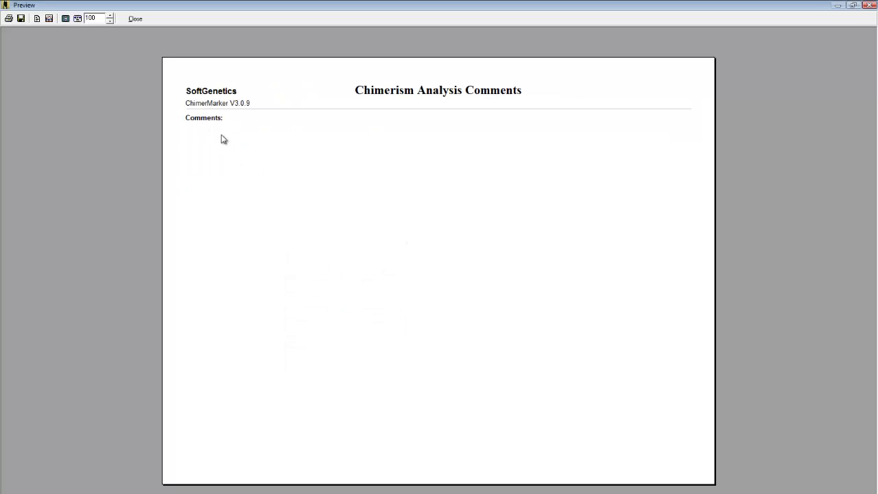
click(133, 19)
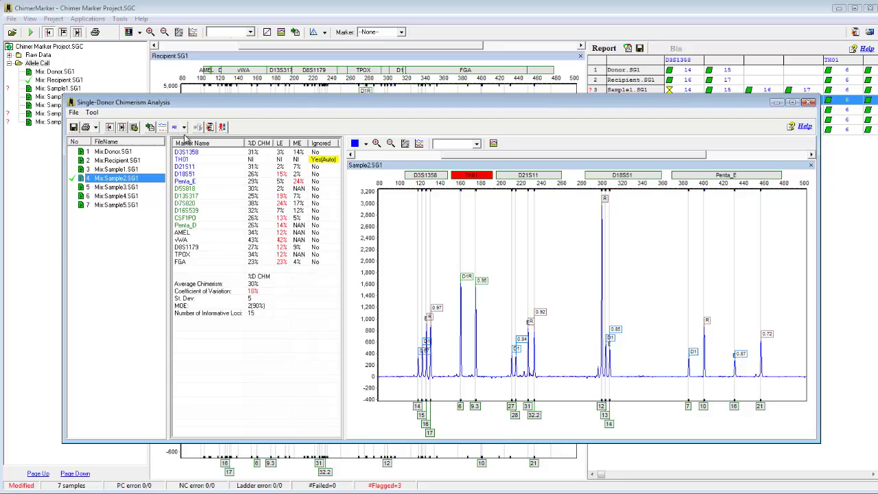
drag(188, 103, 183, 94)
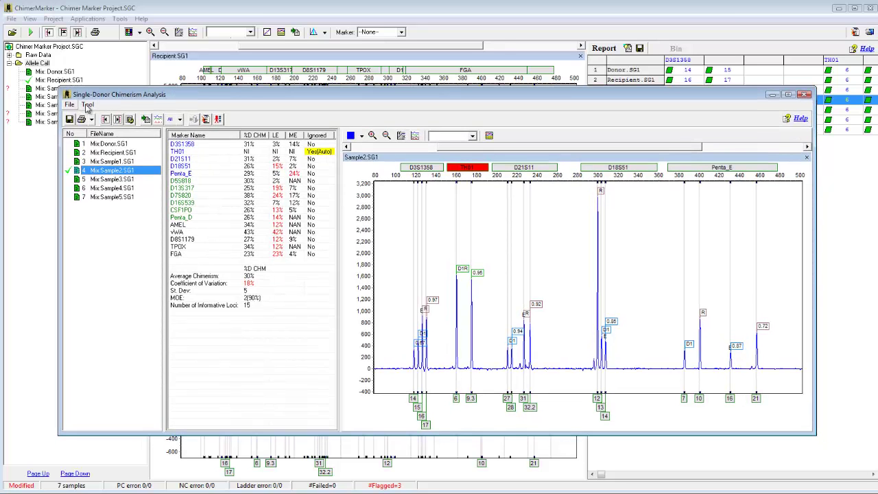
click(87, 105)
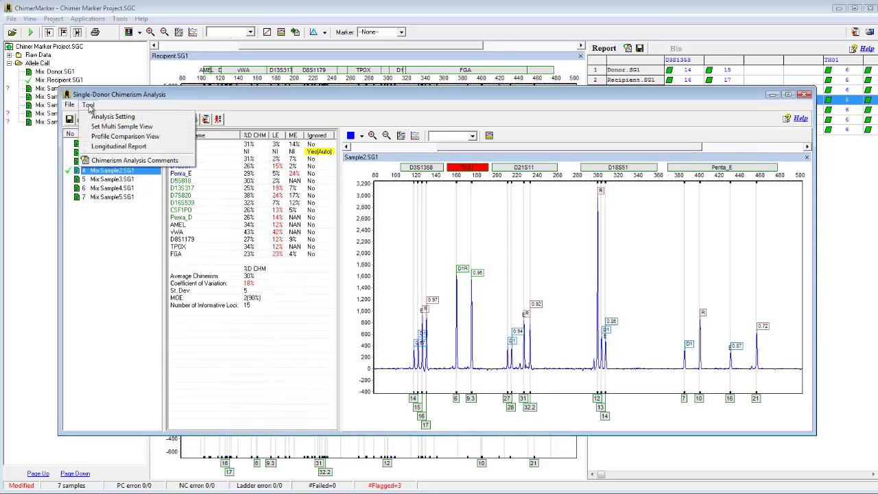
Add the chimerism analysis comment 'type here'.
click(110, 160)
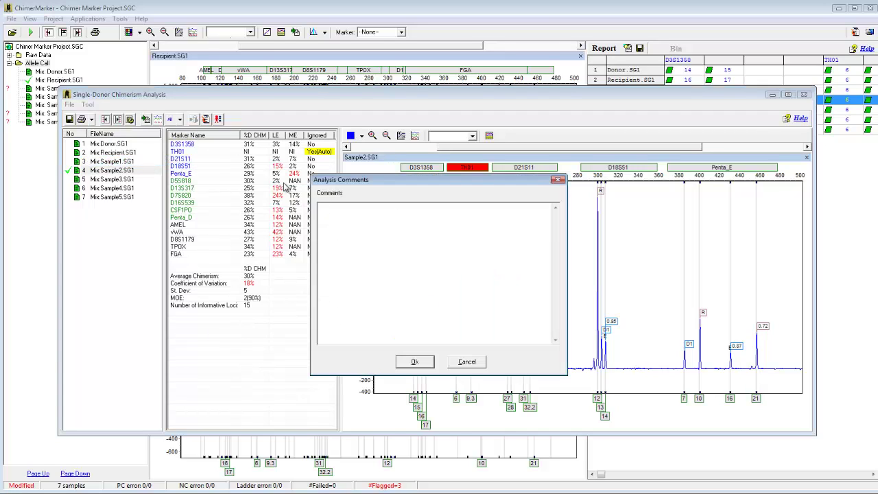
text(type here)
click(424, 362)
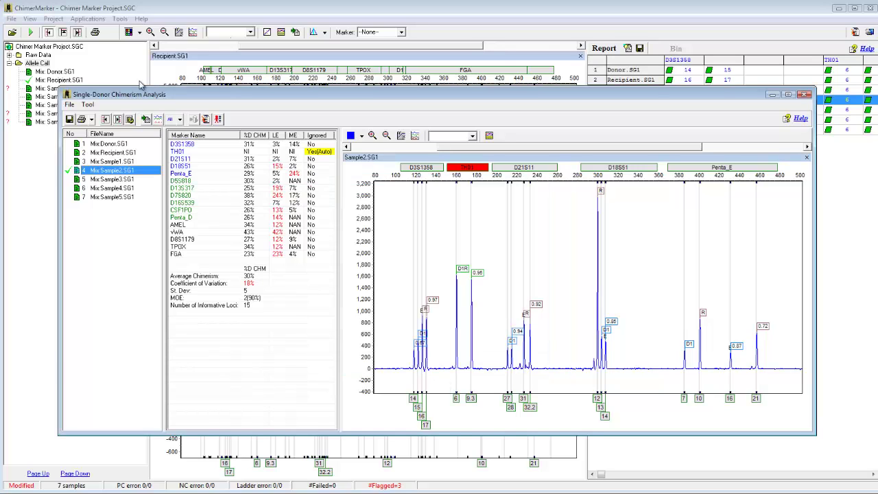
Preview the printed report, check the comments page shows the new comment, then close it.
click(82, 119)
click(441, 343)
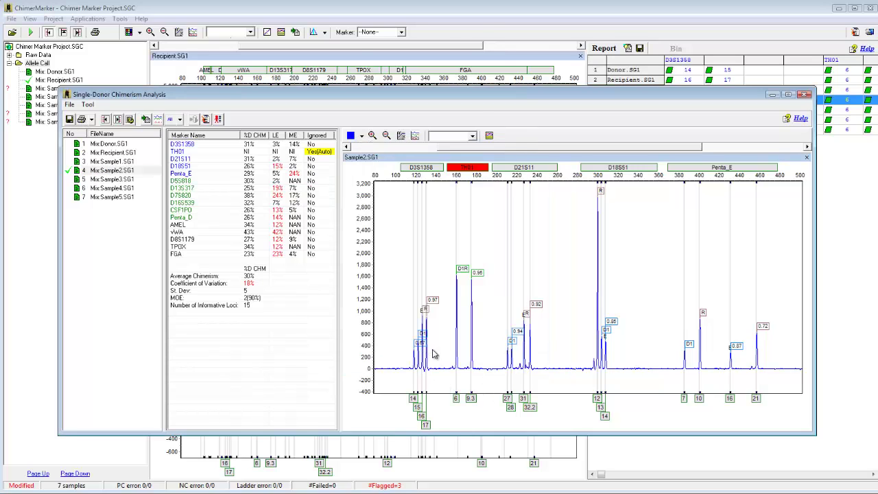
key(Page_Down)
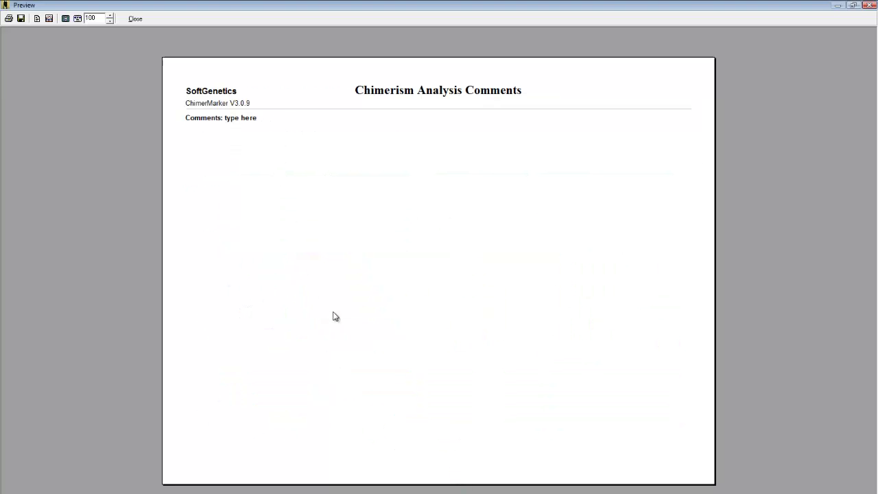
click(137, 20)
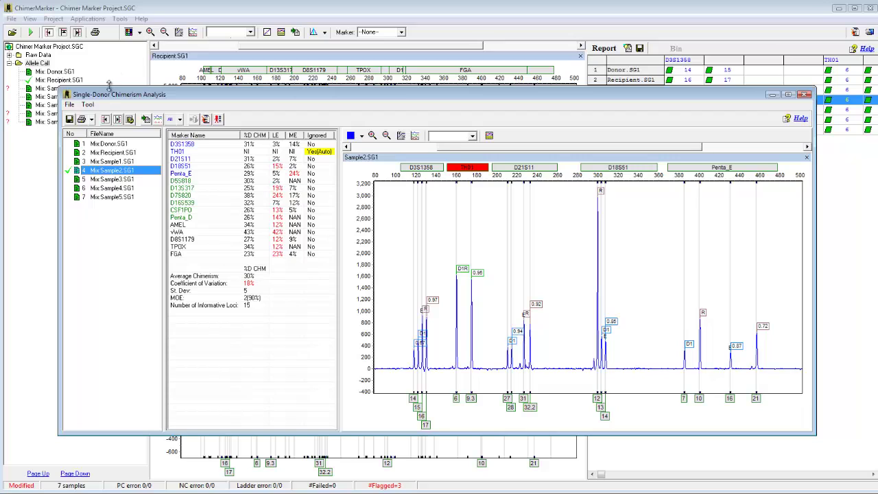
click(87, 121)
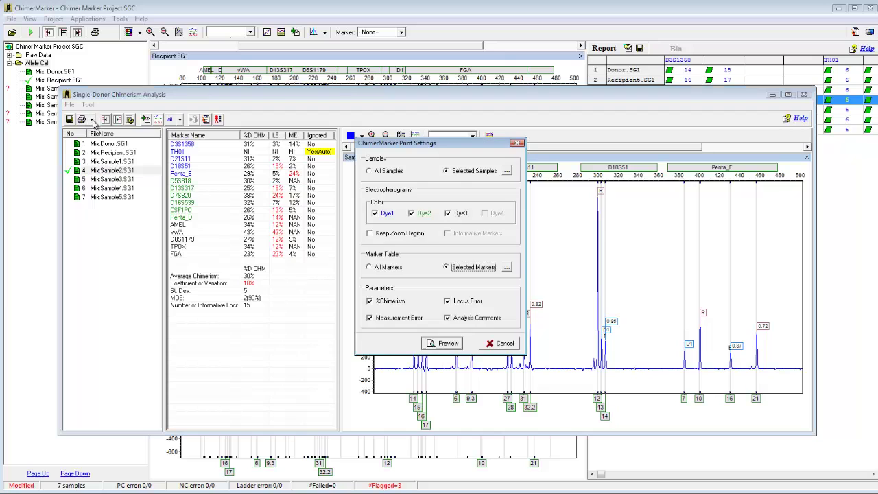
click(446, 343)
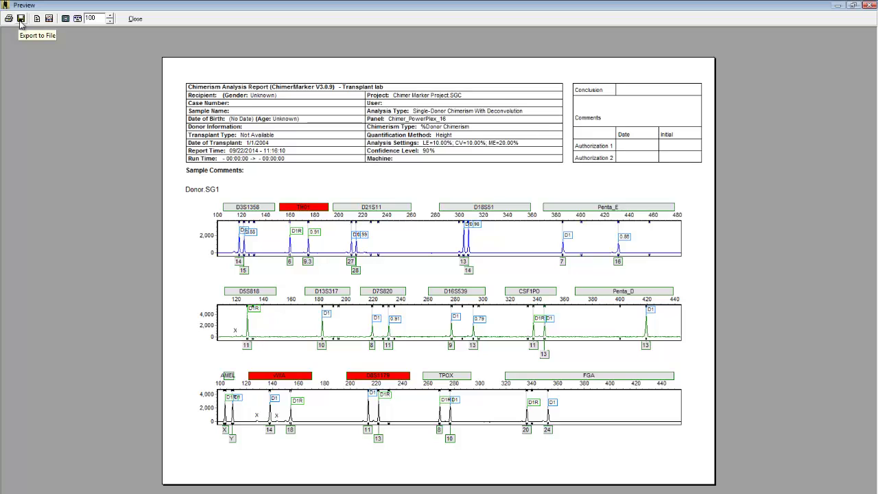
click(21, 20)
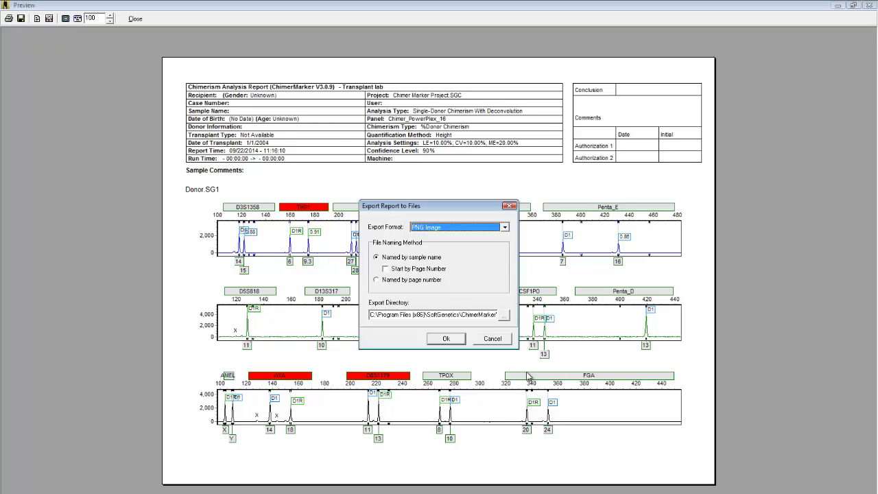
click(508, 339)
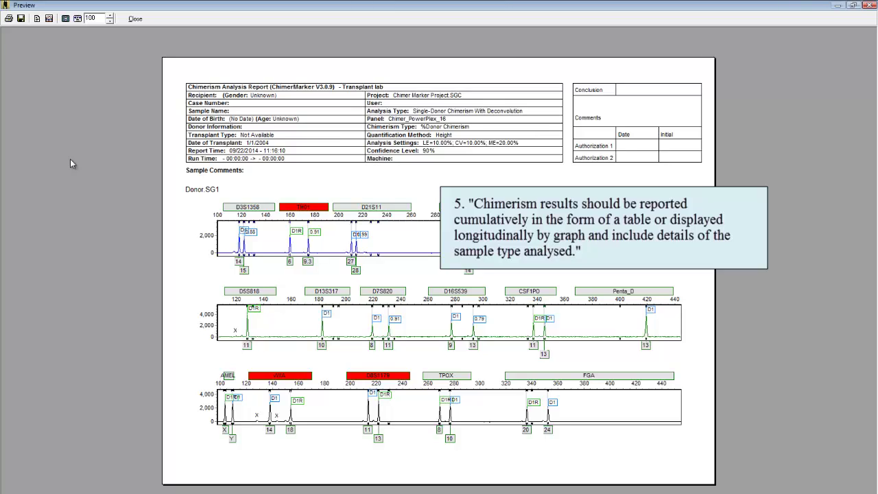
Close the report preview and open the Longitudinal Report window.
click(872, 5)
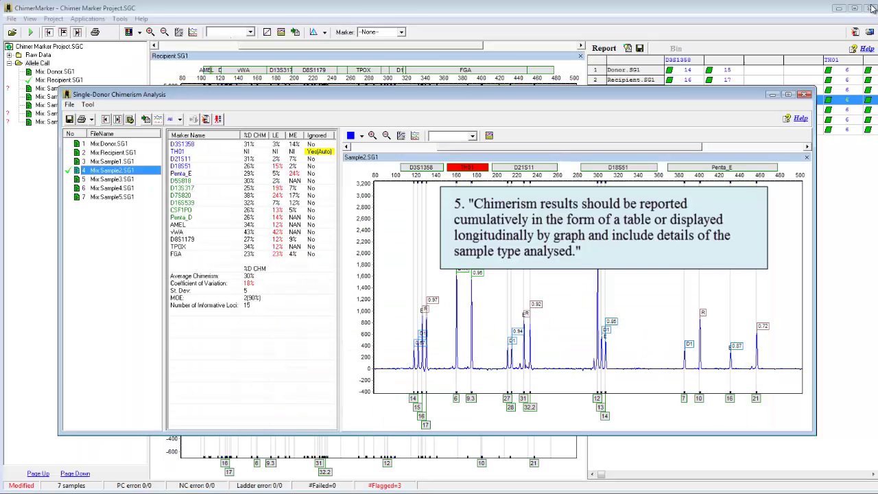
drag(320, 98, 318, 87)
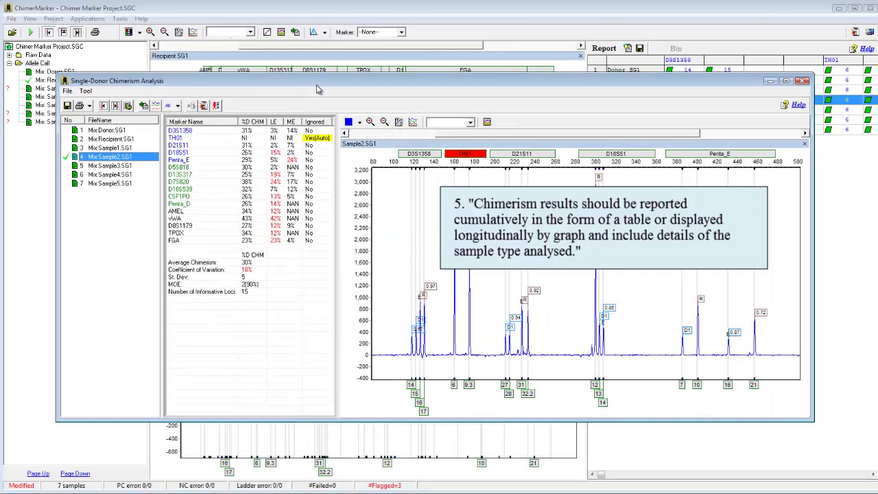
click(203, 114)
drag(362, 62, 347, 64)
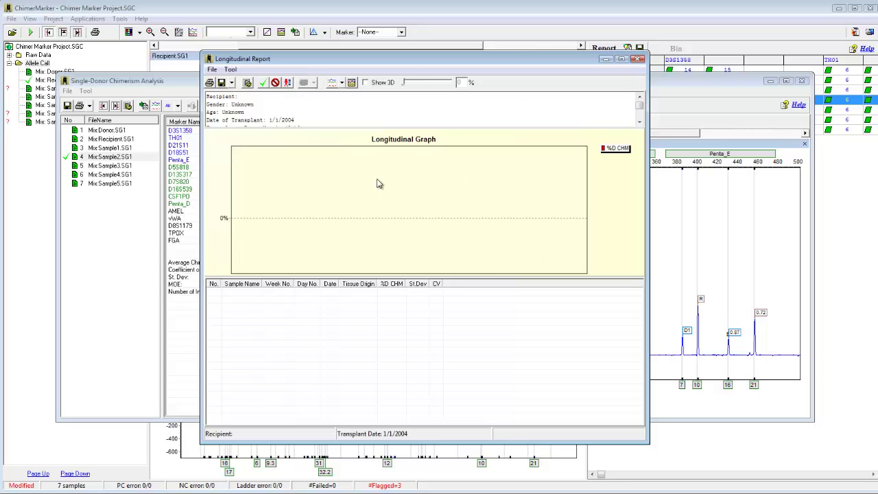
Add Sample1 through Sample5 to the graph, keeping Sample1's date at 9/22/2014, and confirm.
click(264, 83)
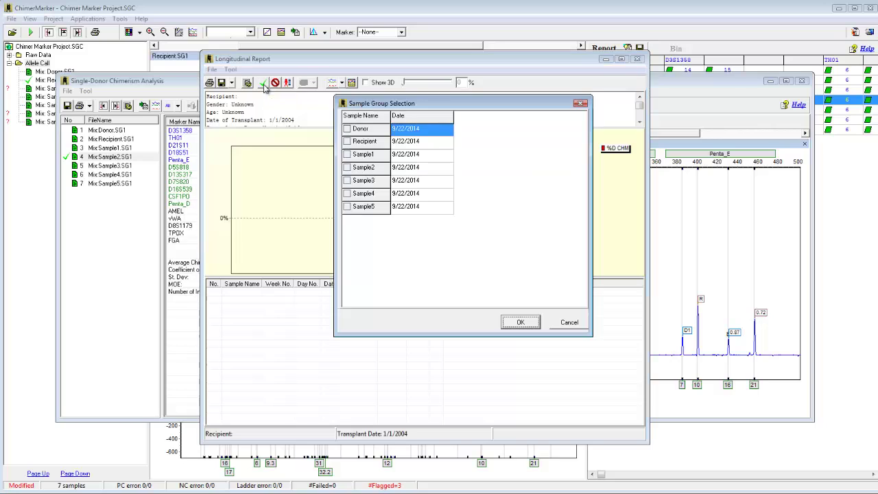
click(347, 154)
click(347, 167)
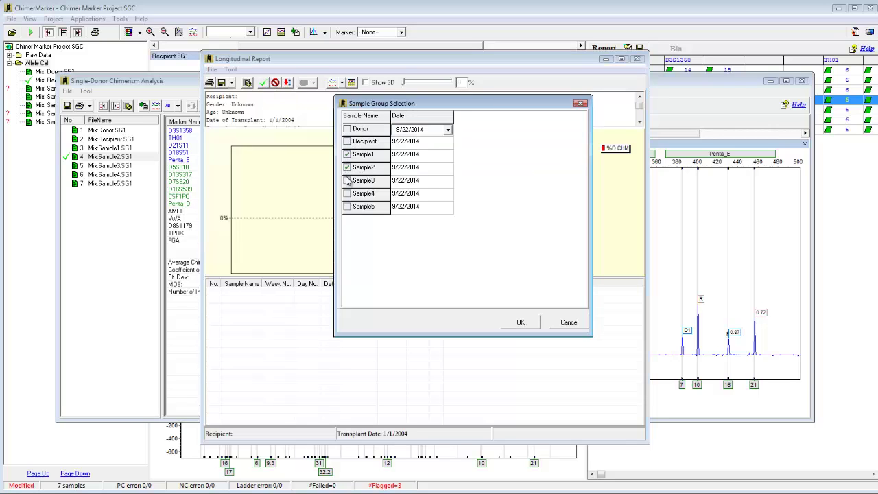
click(347, 181)
click(347, 193)
click(347, 206)
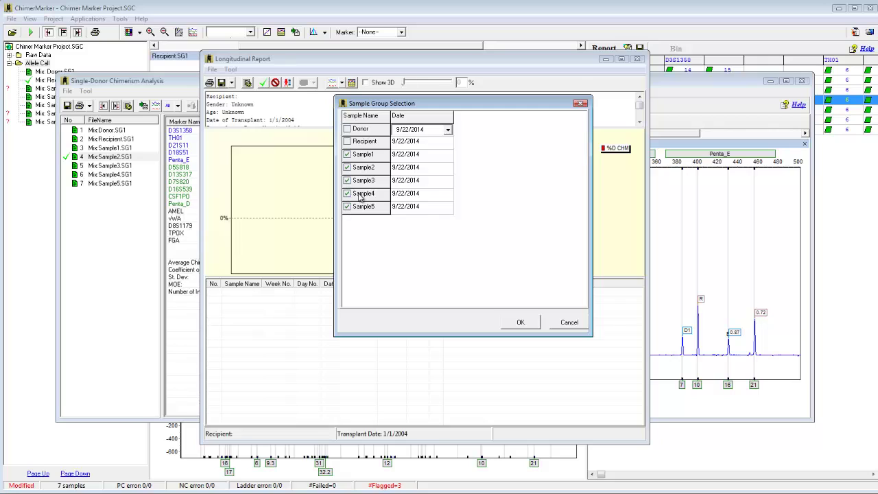
click(442, 158)
click(448, 155)
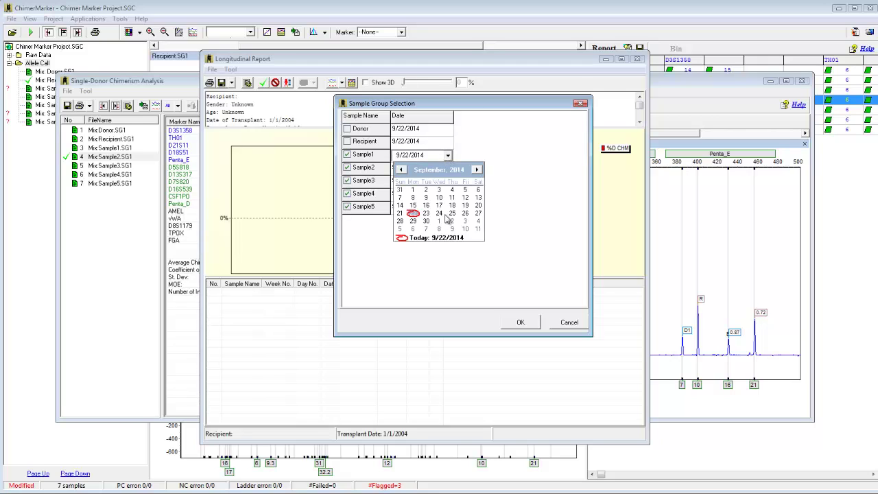
click(553, 200)
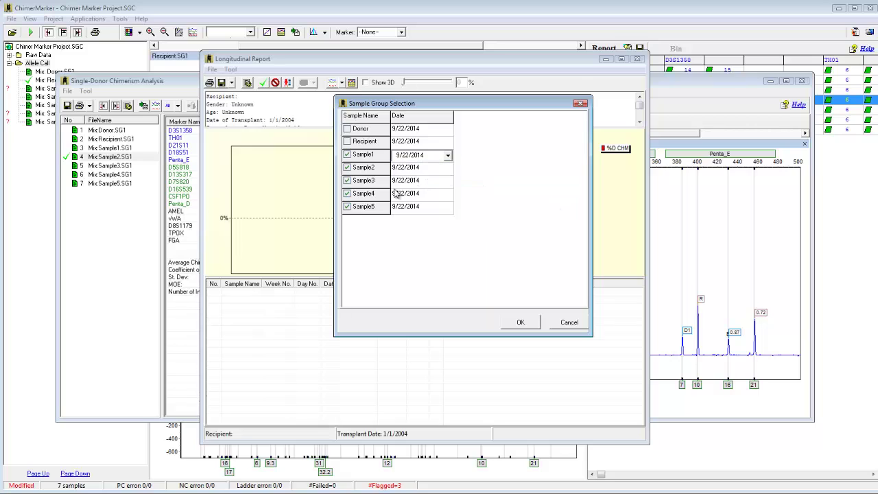
click(407, 171)
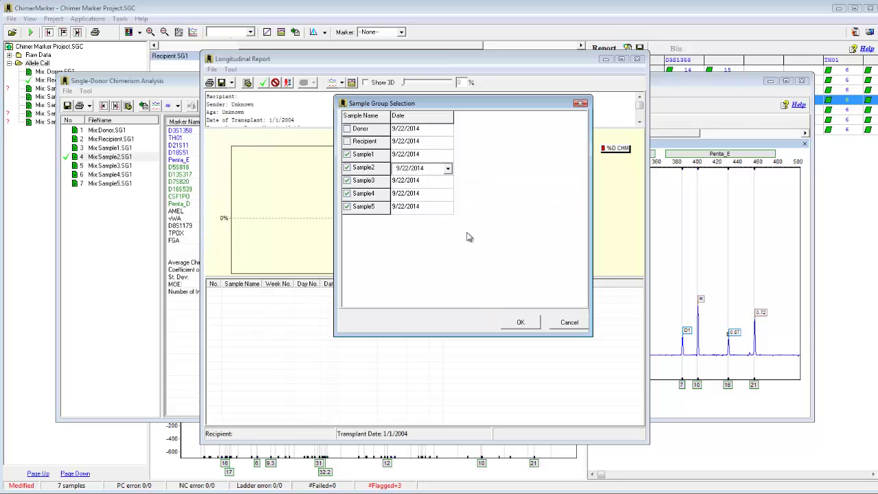
click(522, 322)
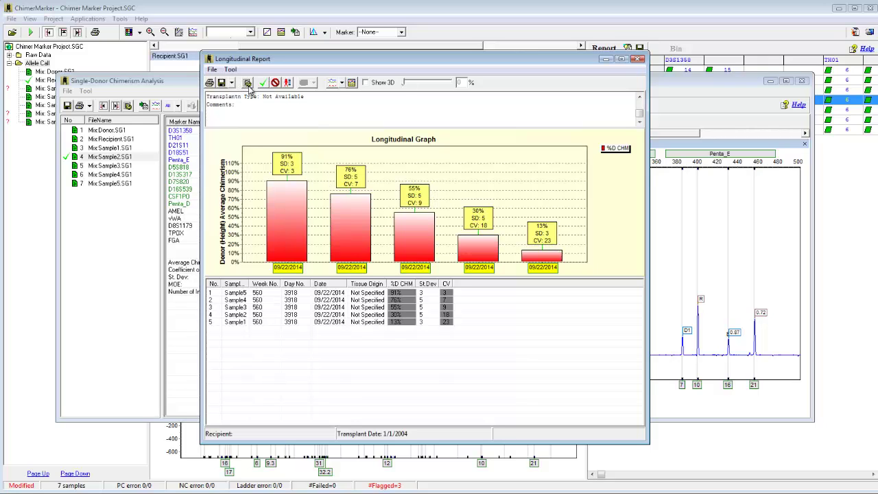
click(247, 83)
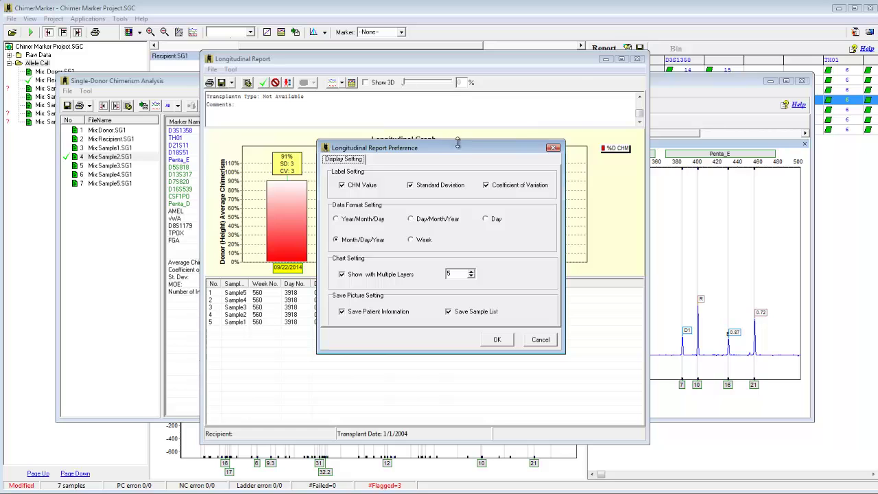
drag(453, 139, 529, 135)
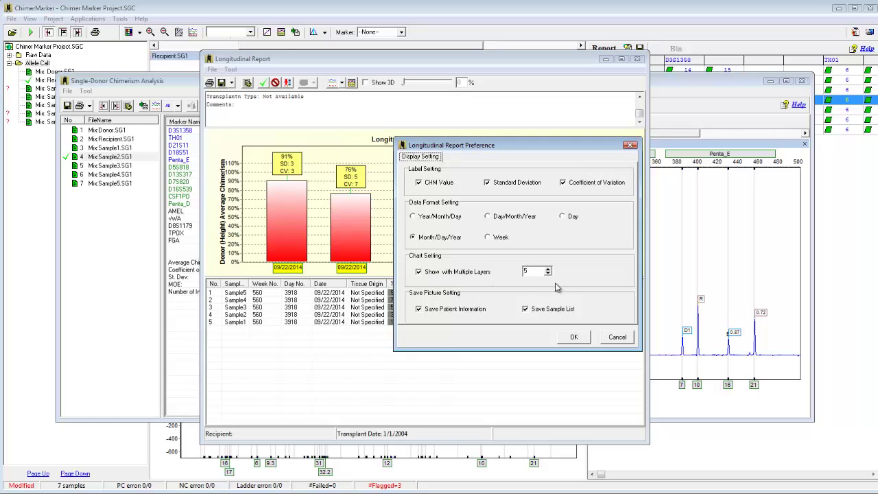
click(629, 145)
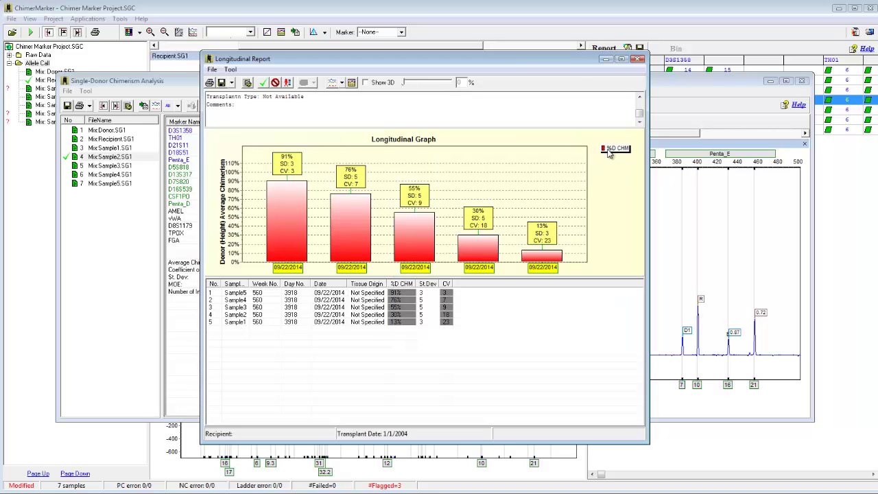
click(367, 83)
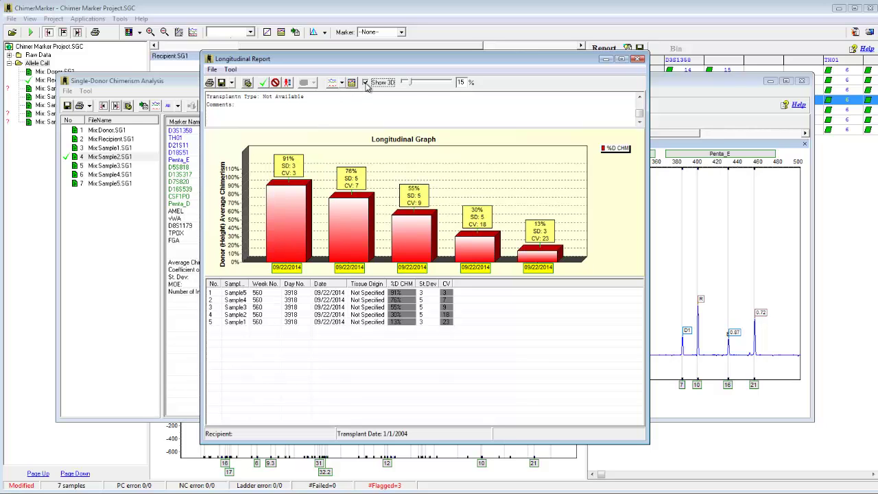
mouse_move(405, 83)
mouse_down()
mouse_move(441, 86)
mouse_move(408, 84)
mouse_up()
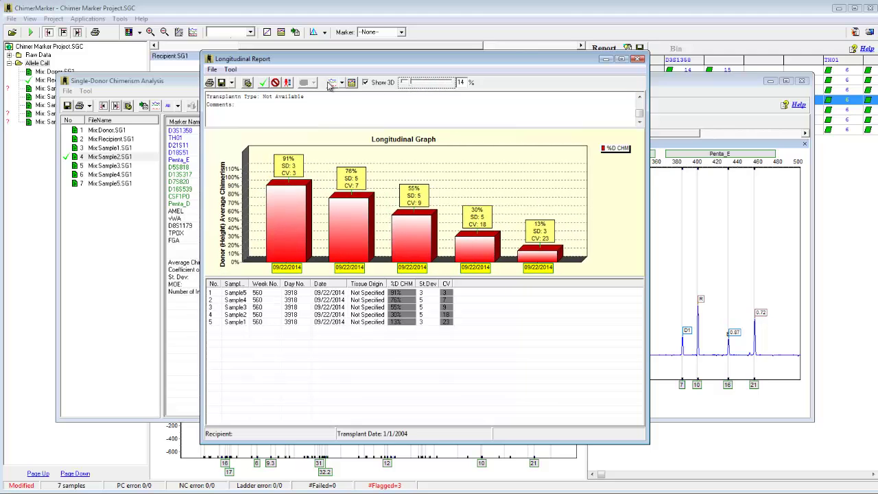
click(365, 83)
click(342, 82)
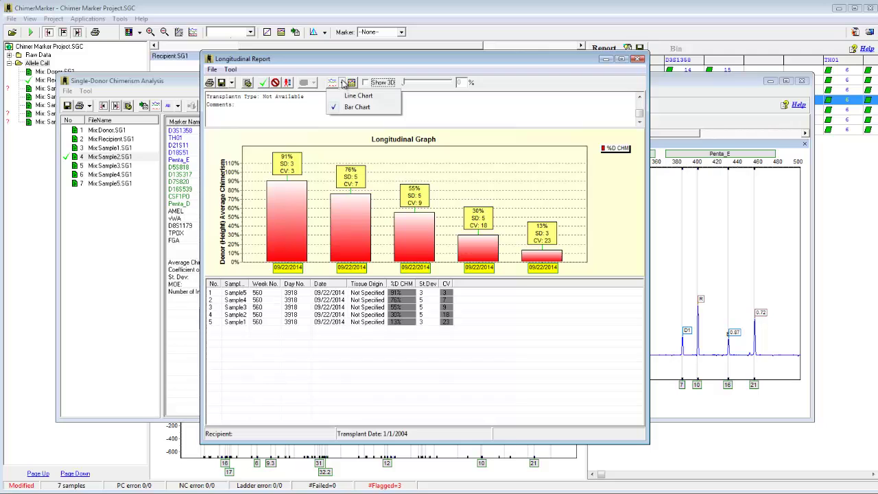
click(356, 93)
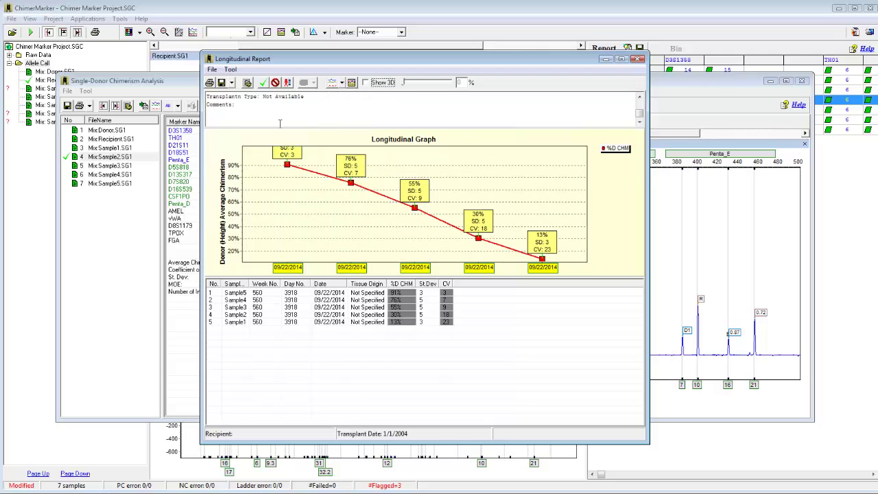
click(343, 83)
click(347, 105)
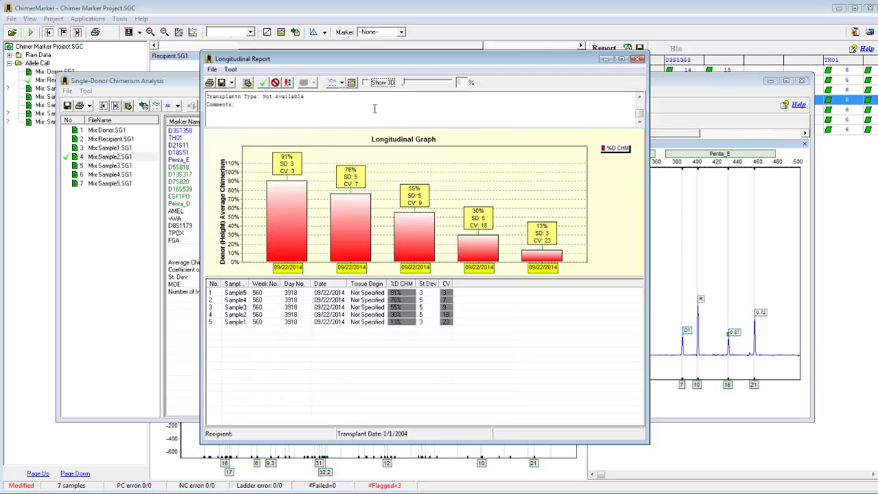
click(211, 83)
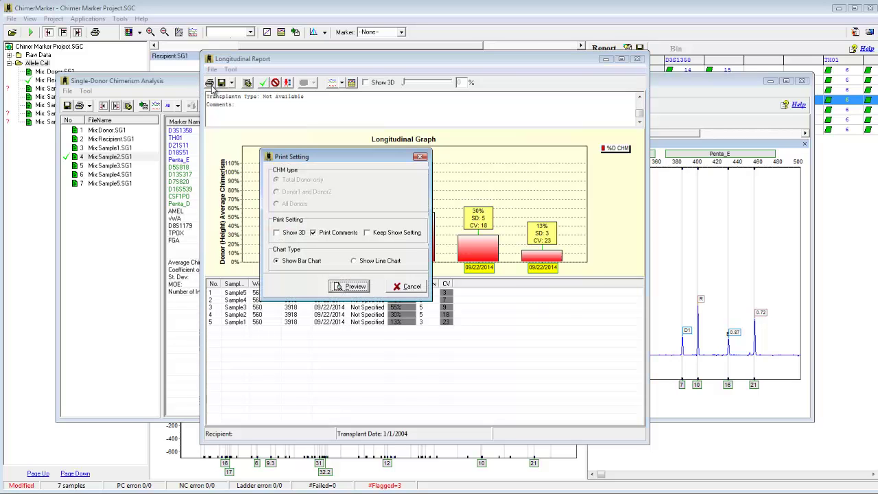
click(349, 286)
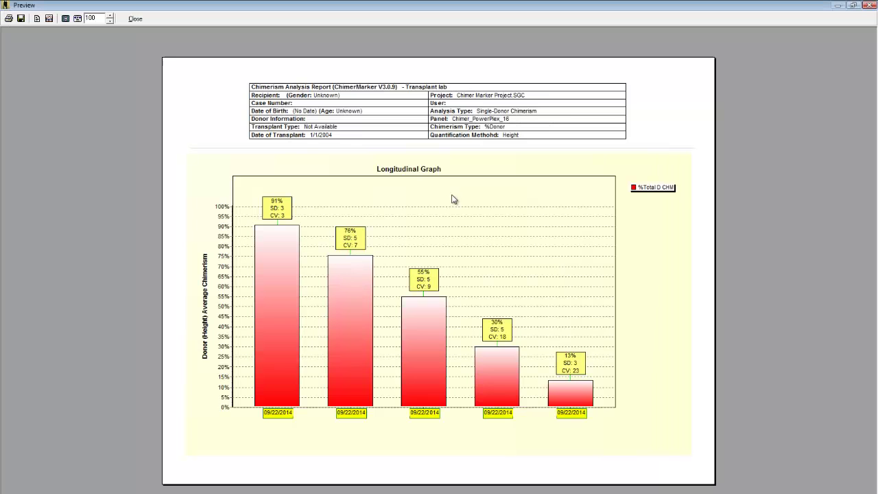
click(135, 18)
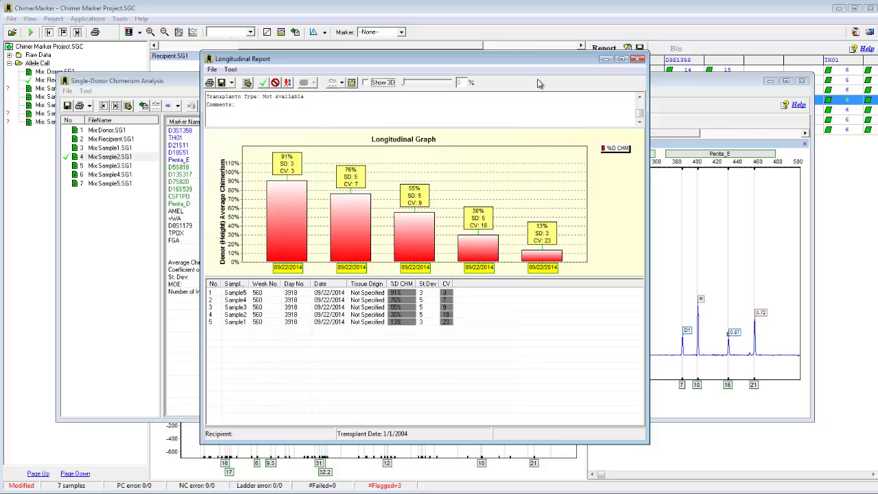
Close the Longitudinal Report window.
click(638, 59)
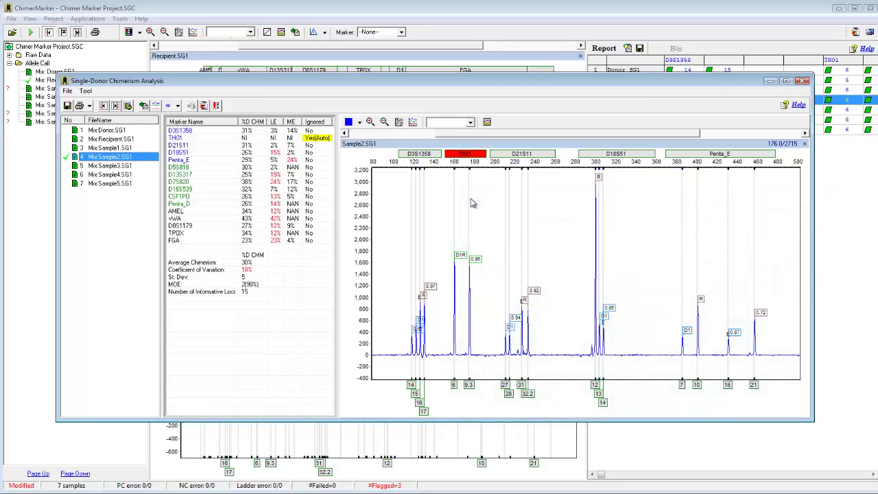
Enter the recipient's case number and name, set gender to Male and type to Bone Marrow Transplant.
click(217, 106)
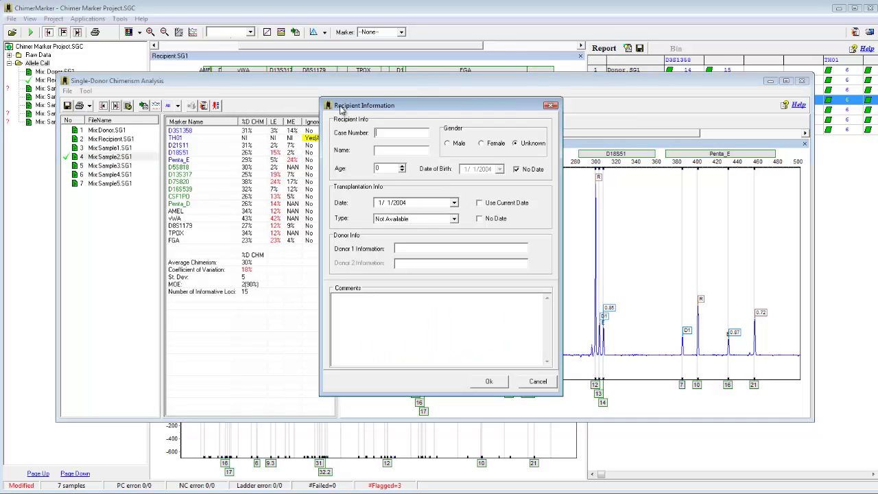
drag(362, 108, 315, 116)
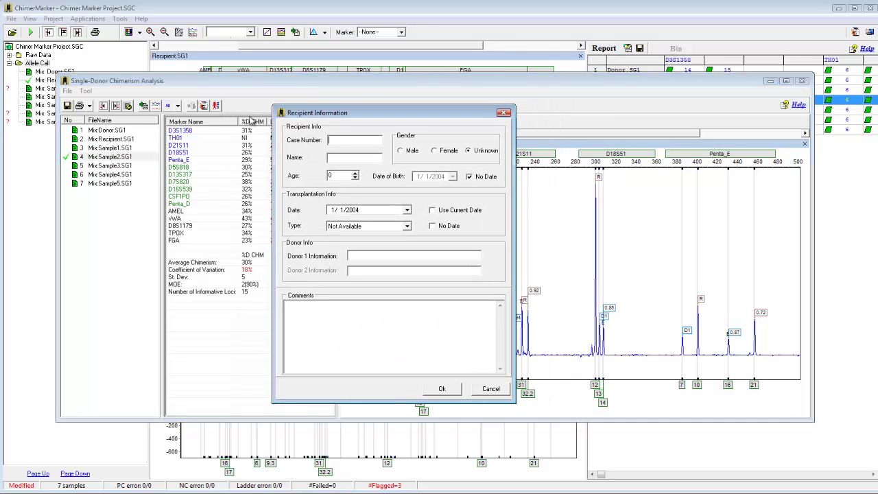
click(326, 139)
text(5)
text(6546)
text(Bob)
text( Smith)
double_click(330, 176)
click(408, 152)
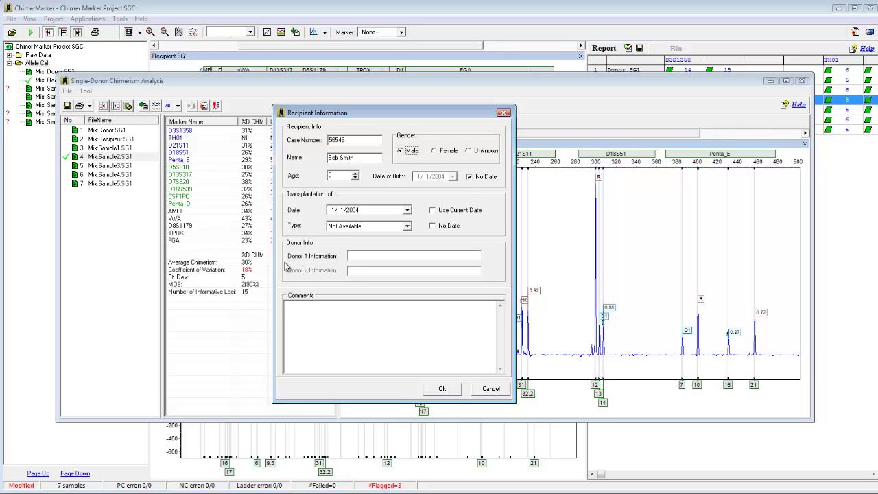
click(360, 228)
click(360, 234)
click(360, 254)
Save the recipient information, preview the printed report to check its header, then close the preview.
click(438, 388)
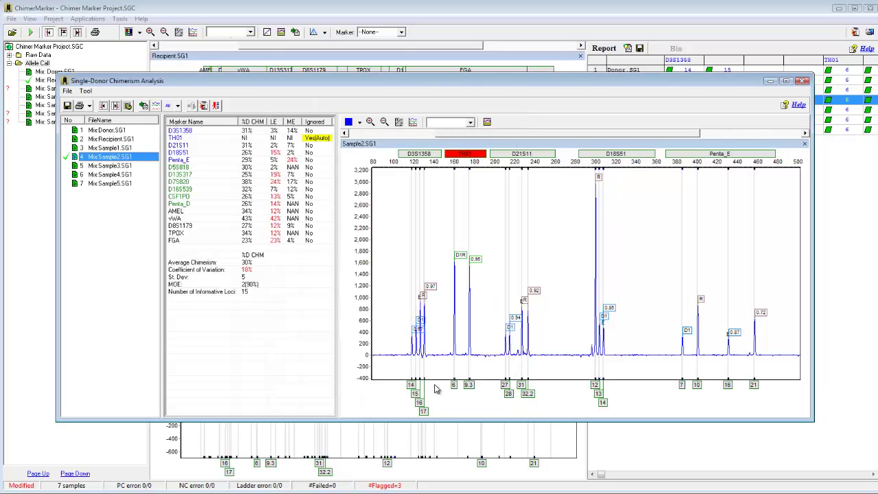
click(79, 106)
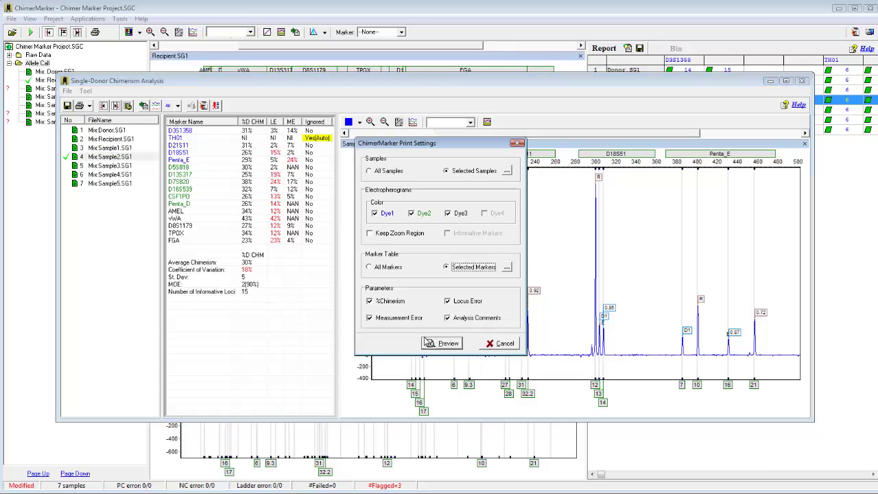
click(427, 342)
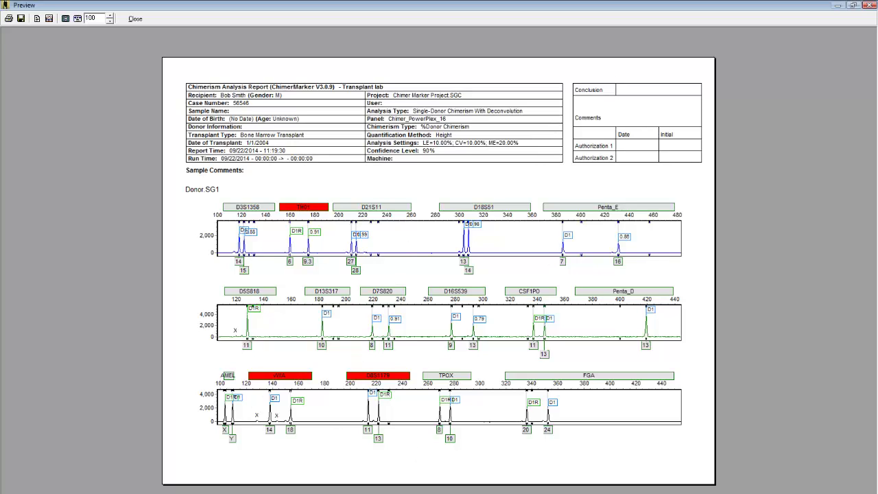
scroll(403, 258, down, 3)
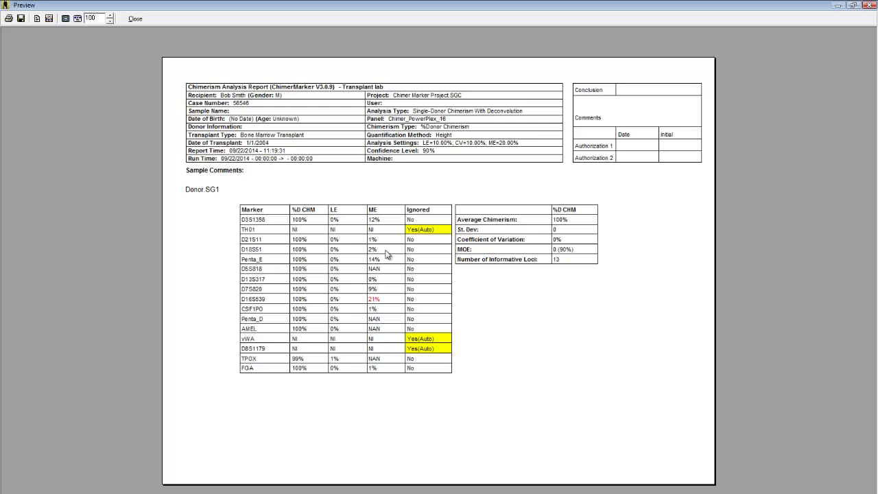
click(135, 19)
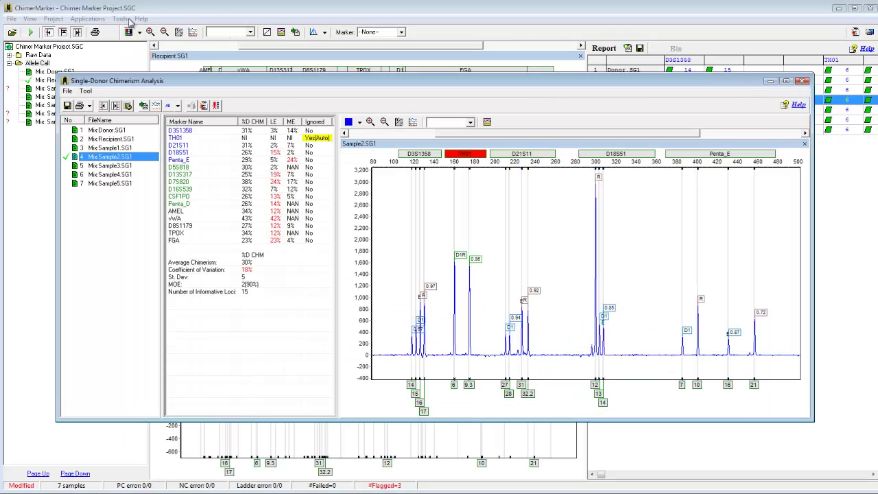